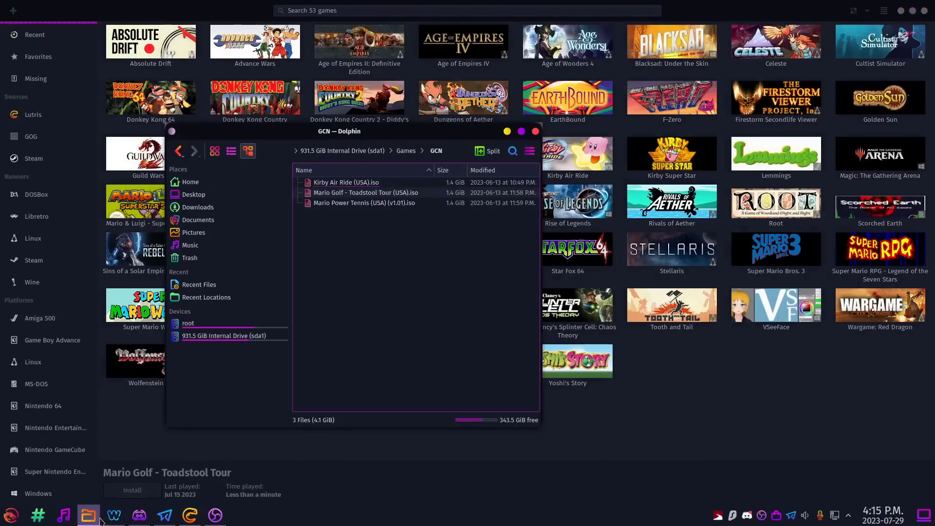
Import the Mario Golf - Toadstool Tour ISO into Lutris and launch it, installing the Dolphin runner.
{"action": "left_click_drag", "start_coordinate": [370, 195], "coordinate": [688, 364]}
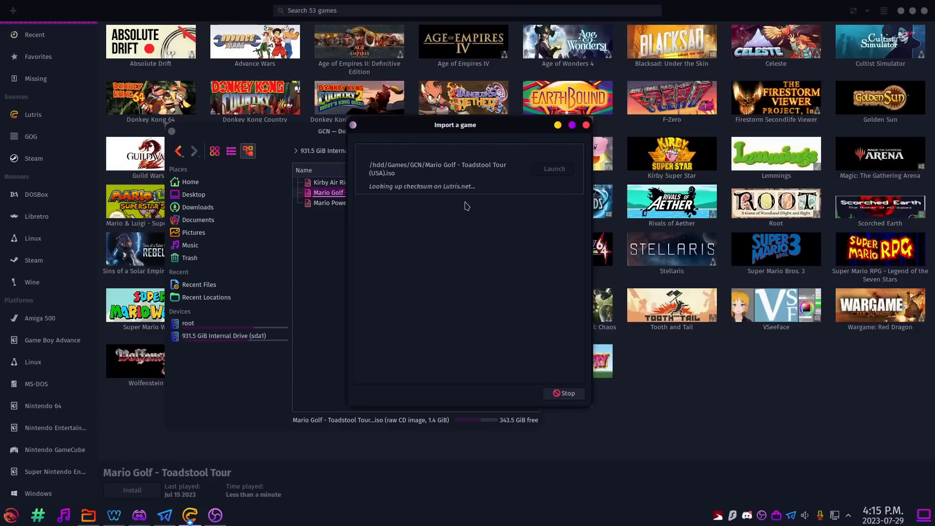
{"action": "left_click", "coordinate": [553, 175]}
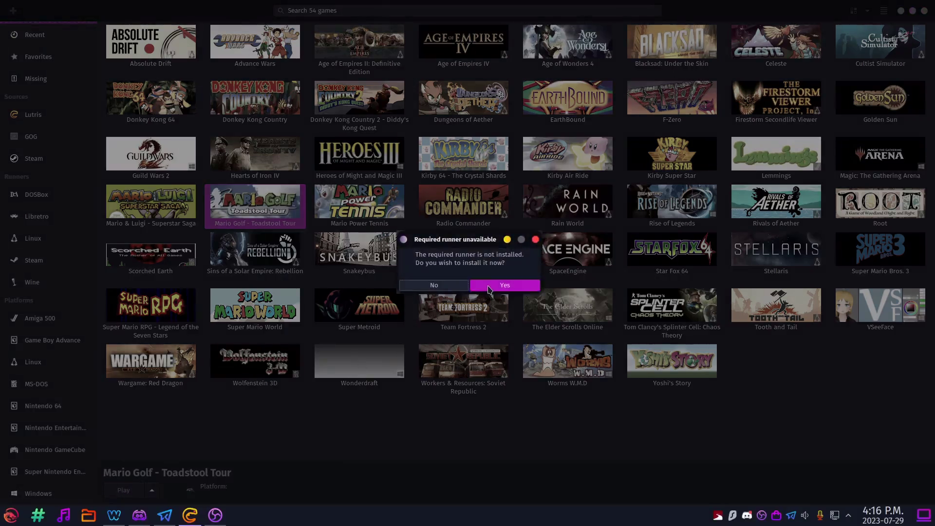
{"action": "left_click", "coordinate": [492, 288]}
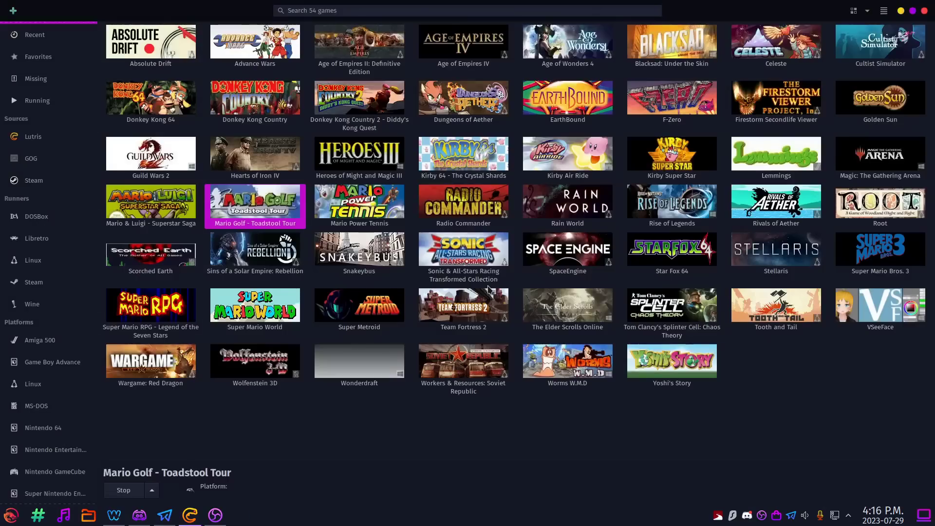
Maximize Mario Golf, then filter Lutris by Steam, Dolphin, DOSBox, Libretro, then all Games.
{"action": "left_click", "coordinate": [604, 135]}
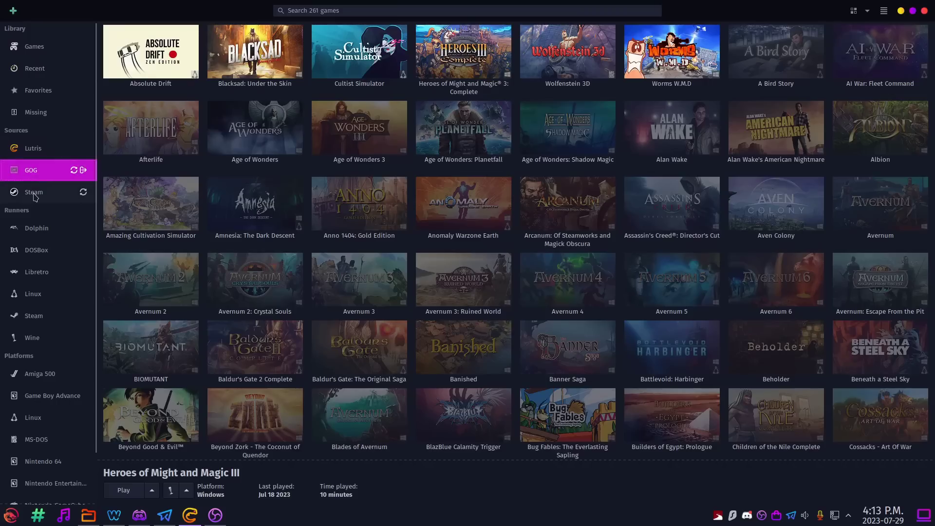
{"action": "left_click", "coordinate": [35, 195]}
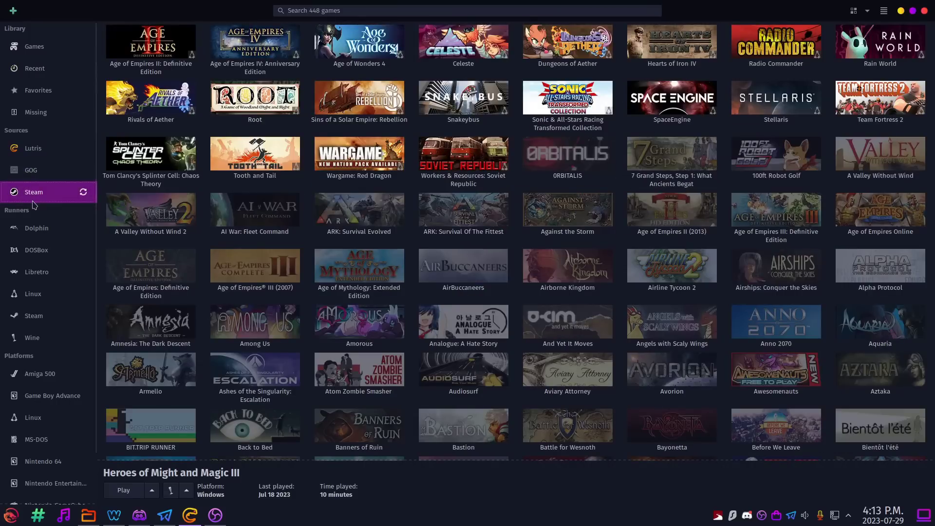
{"action": "left_click", "coordinate": [31, 231]}
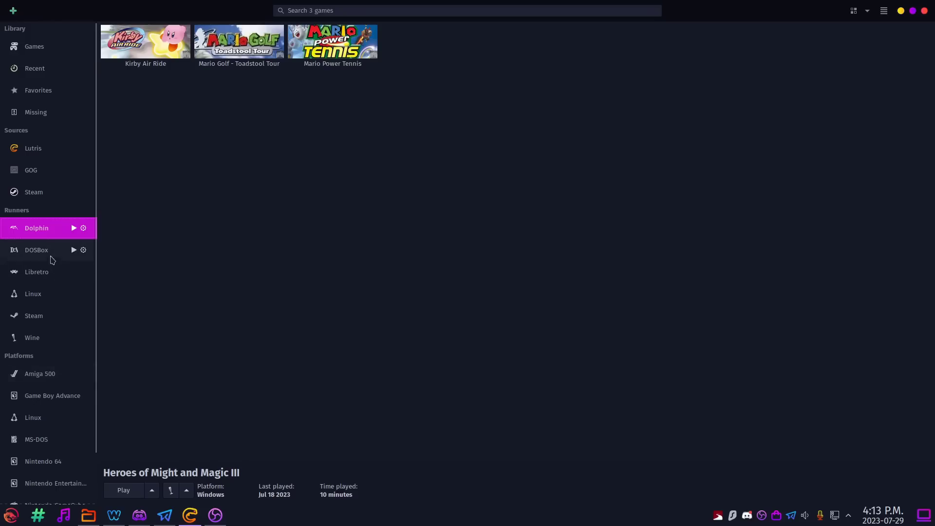
{"action": "left_click", "coordinate": [48, 258]}
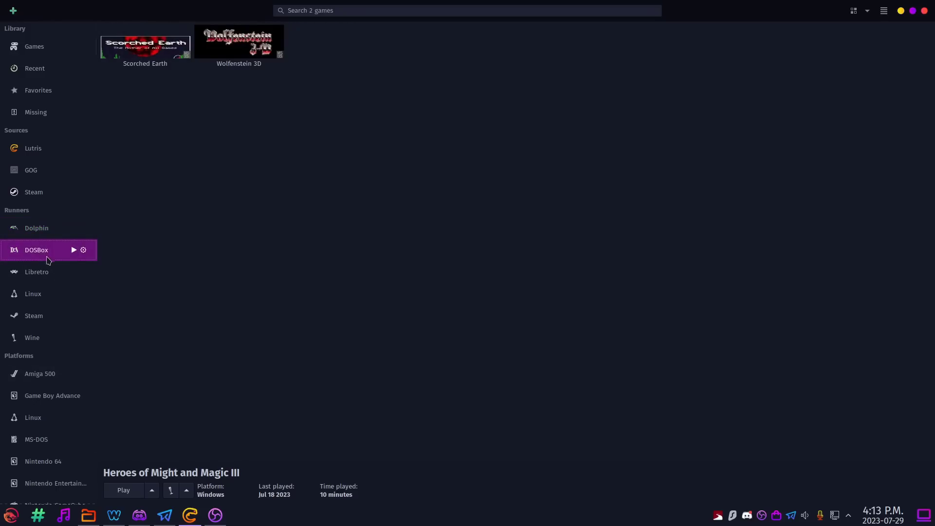
{"action": "left_click", "coordinate": [37, 278]}
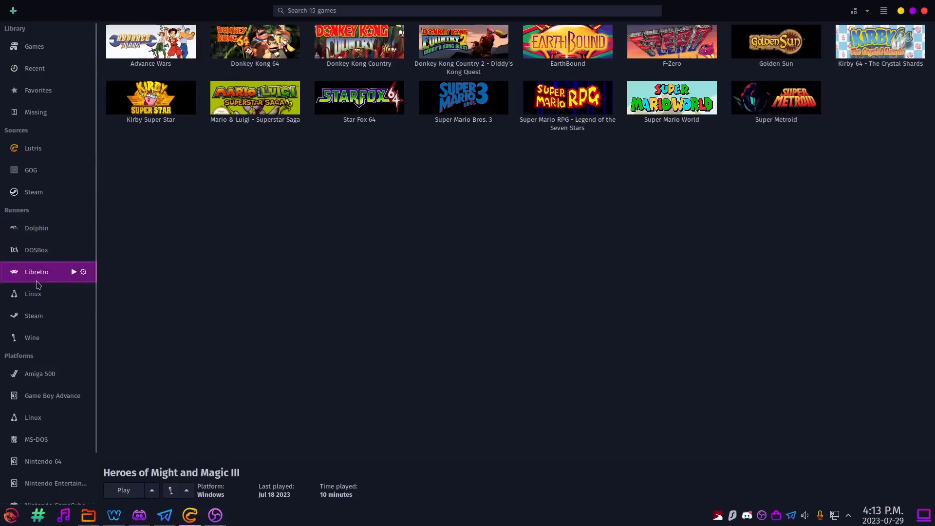
{"action": "left_click", "coordinate": [34, 51]}
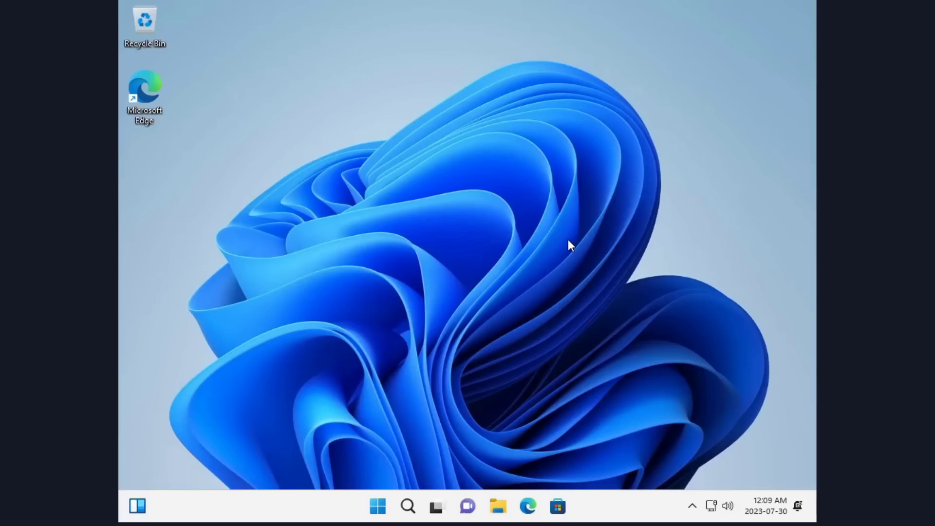
Glance at the Widgets panel, then browse the Microsoft Store's Gaming page.
{"action": "left_click", "coordinate": [139, 507]}
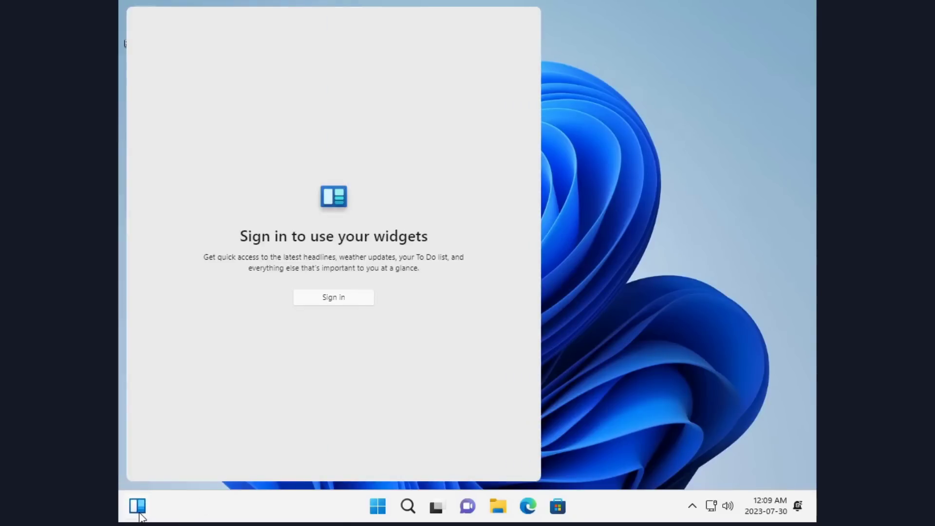
{"action": "left_click", "coordinate": [605, 231]}
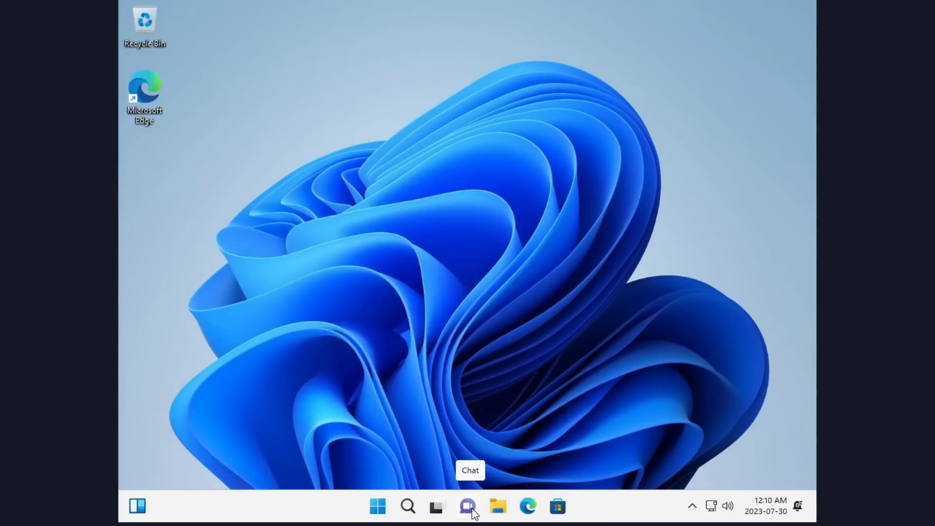
{"action": "left_click", "coordinate": [557, 507]}
{"action": "scroll", "coordinate": [543, 334], "scroll_direction": "down", "scroll_amount": 5}
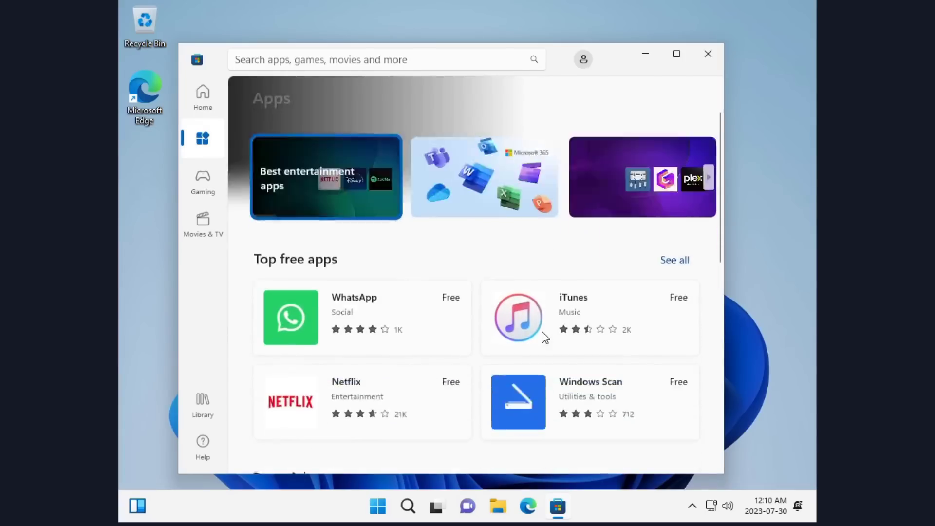
{"action": "scroll", "coordinate": [543, 333], "scroll_direction": "down", "scroll_amount": 12}
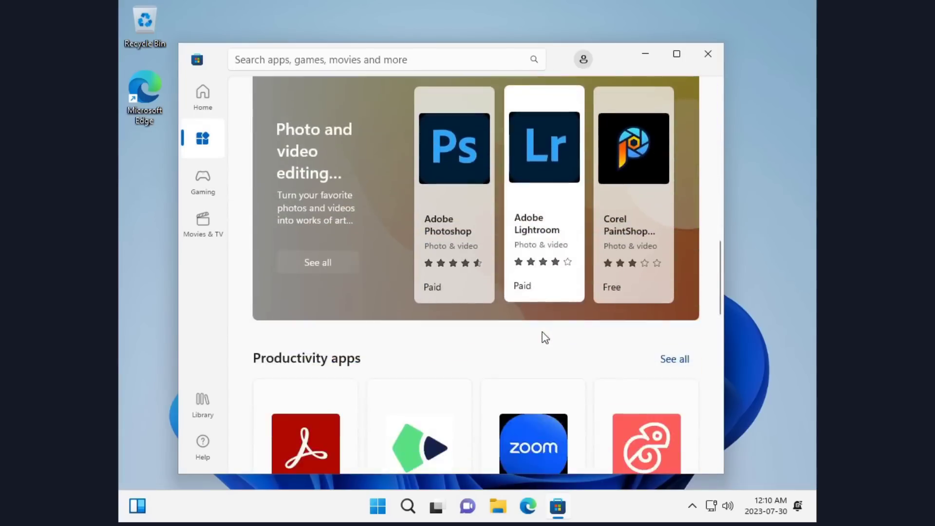
{"action": "left_click", "coordinate": [202, 181]}
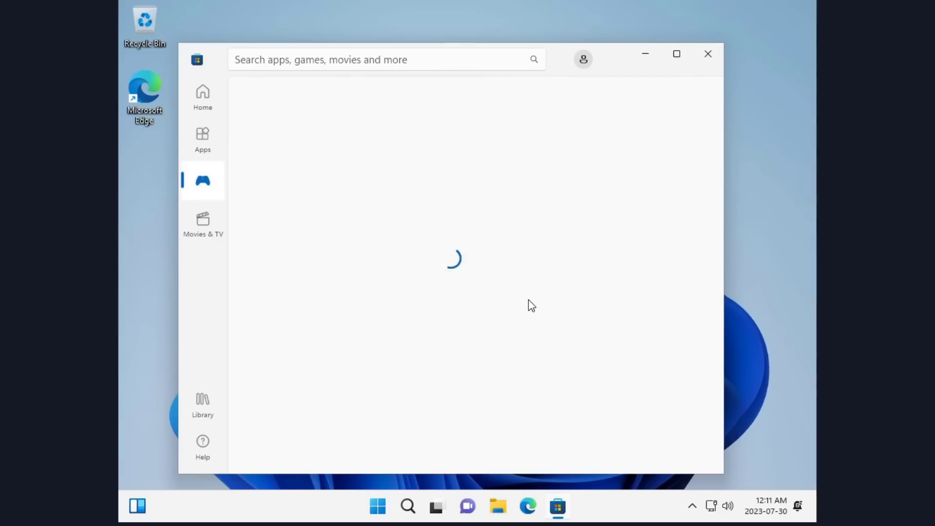
{"action": "scroll", "coordinate": [528, 299], "scroll_direction": "down", "scroll_amount": 3}
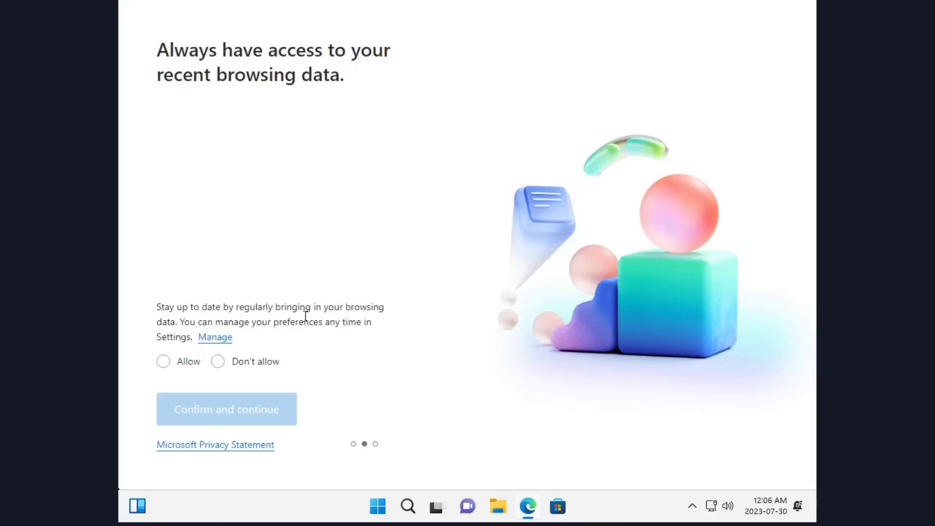
Choose Don't allow for importing recent browsing data in Edge setup and continue.
{"action": "left_click", "coordinate": [248, 370]}
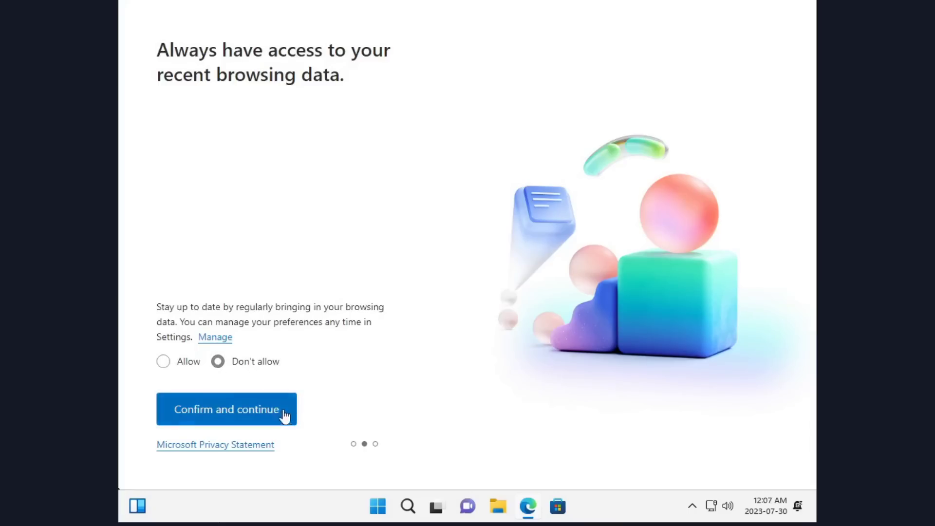
{"action": "left_click", "coordinate": [258, 422]}
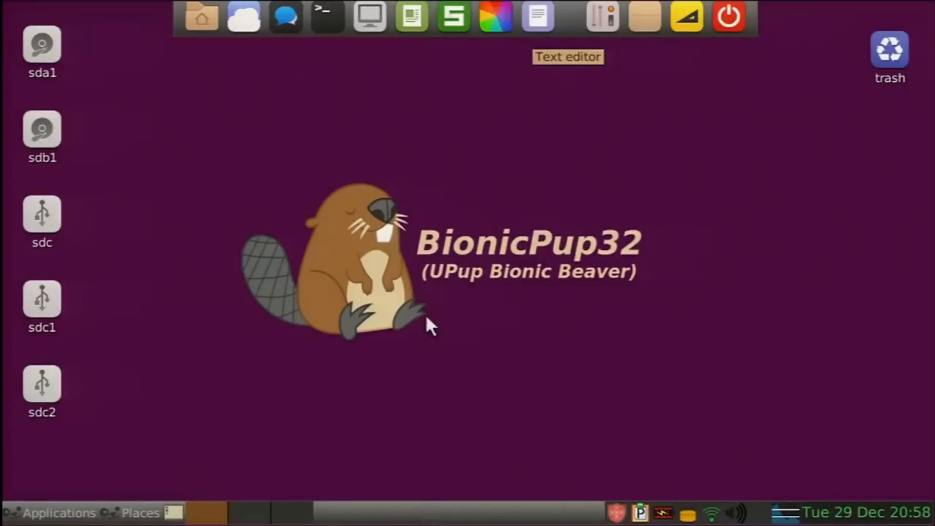
Launch the task manager from the dock and drag its window down and right.
{"action": "left_click", "coordinate": [369, 18]}
{"action": "left_click_drag", "start_coordinate": [203, 45], "coordinate": [282, 106]}
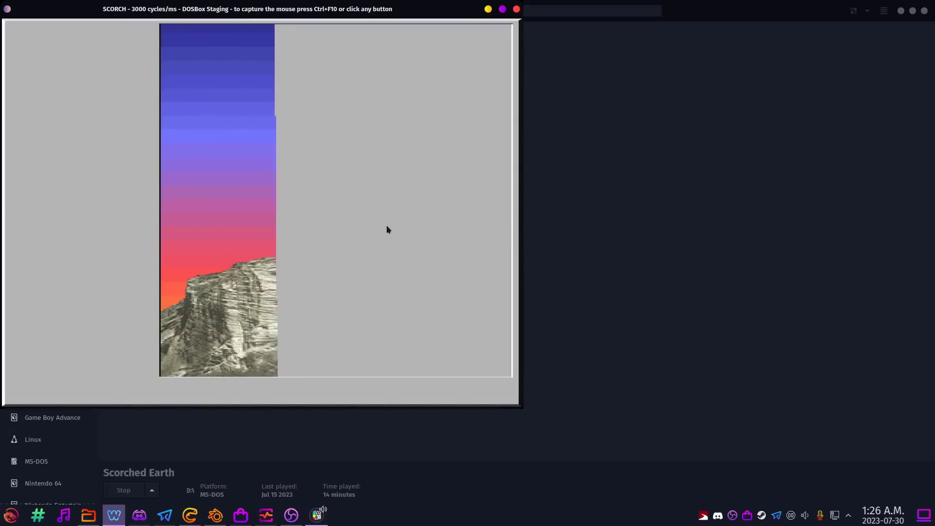
Maximize DOSBox, start a new Scorched Earth game and name Player 1 COMRADE FERRET.
{"action": "left_click", "coordinate": [502, 9]}
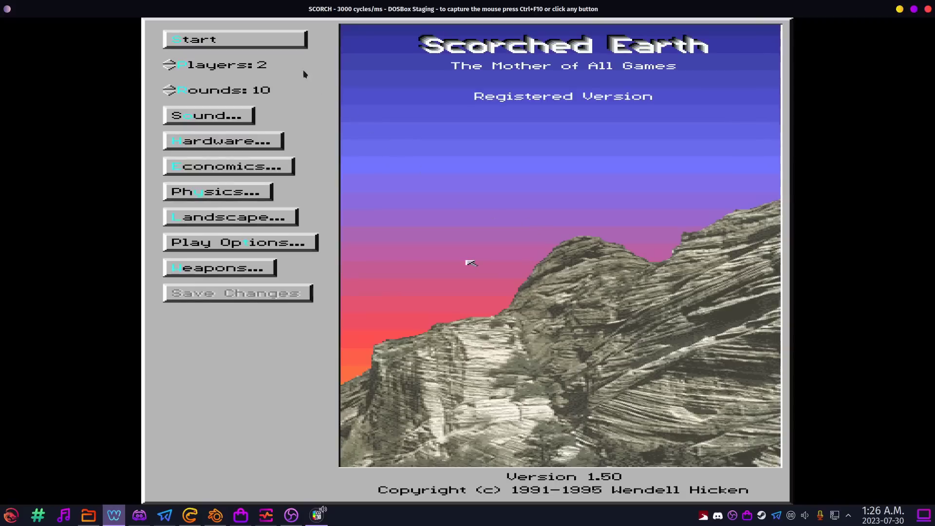
{"action": "left_click", "coordinate": [470, 203]}
{"action": "left_click", "coordinate": [231, 41]}
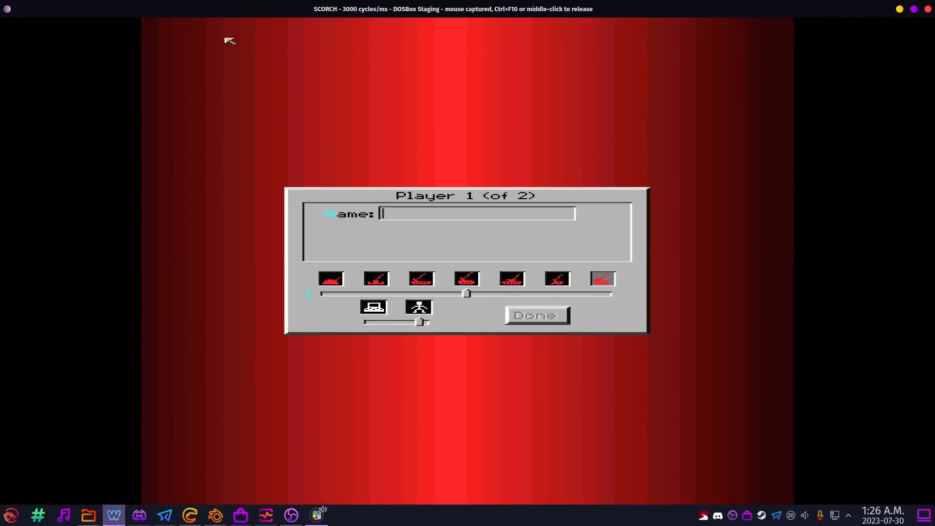
{"action": "type", "text": "COMRADE FERRET"}
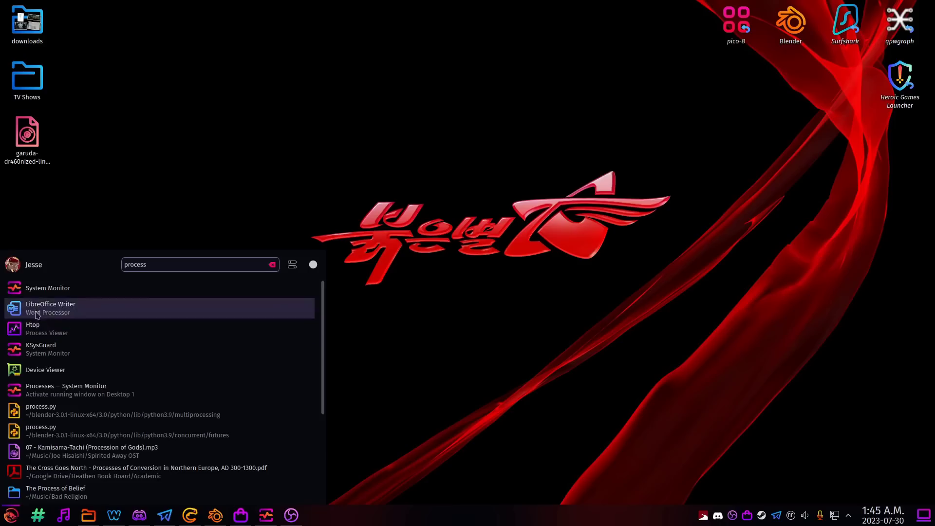
Launch System Monitor, move it up-left and view Overview, then begin the next Scorched Earth round.
{"action": "left_click", "coordinate": [61, 292]}
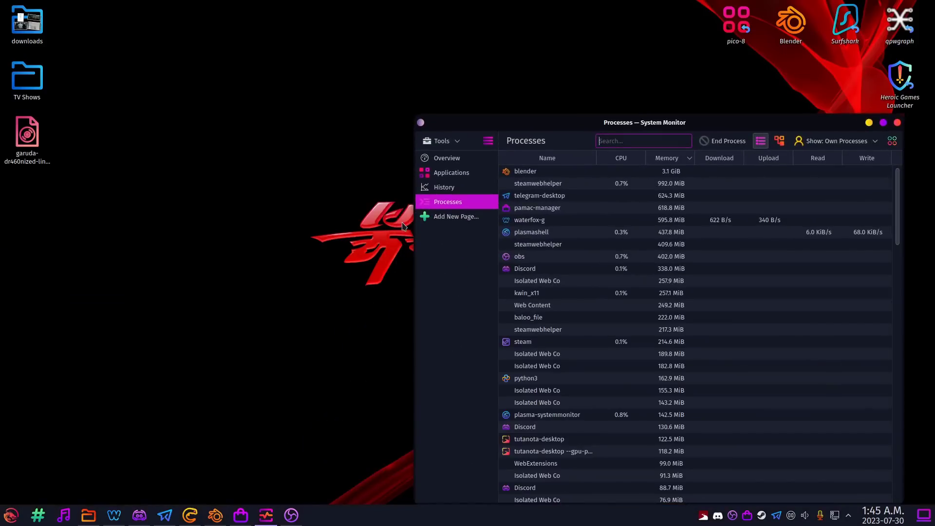
{"action": "left_click_drag", "start_coordinate": [667, 122], "coordinate": [551, 30]}
{"action": "left_click", "coordinate": [339, 66]}
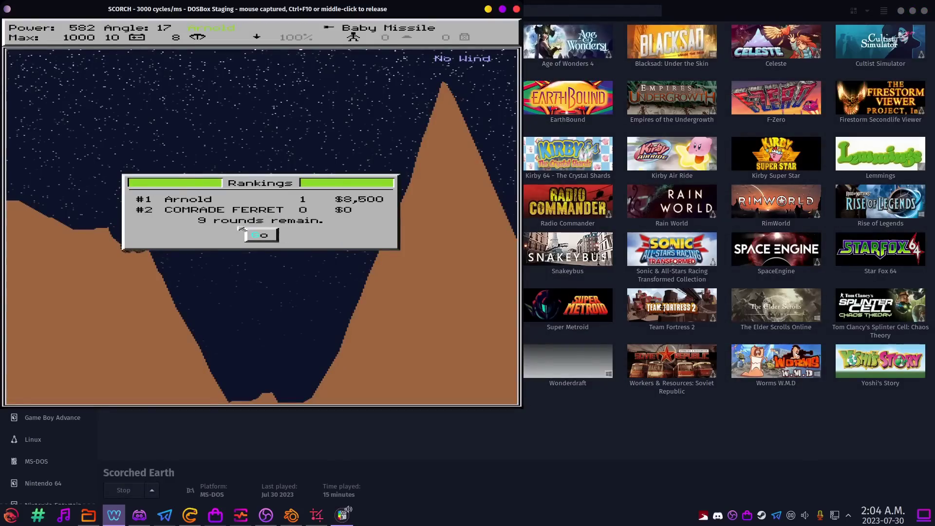
{"action": "left_click", "coordinate": [261, 235]}
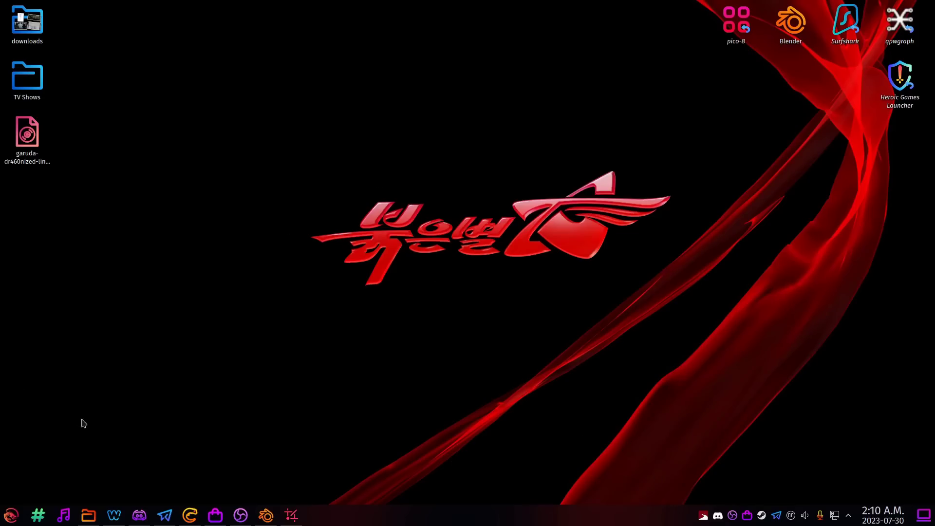
Browse multimedia apps, then search 'office' to start a blank LibreOffice Writer document and close it.
{"action": "left_click", "coordinate": [11, 514]}
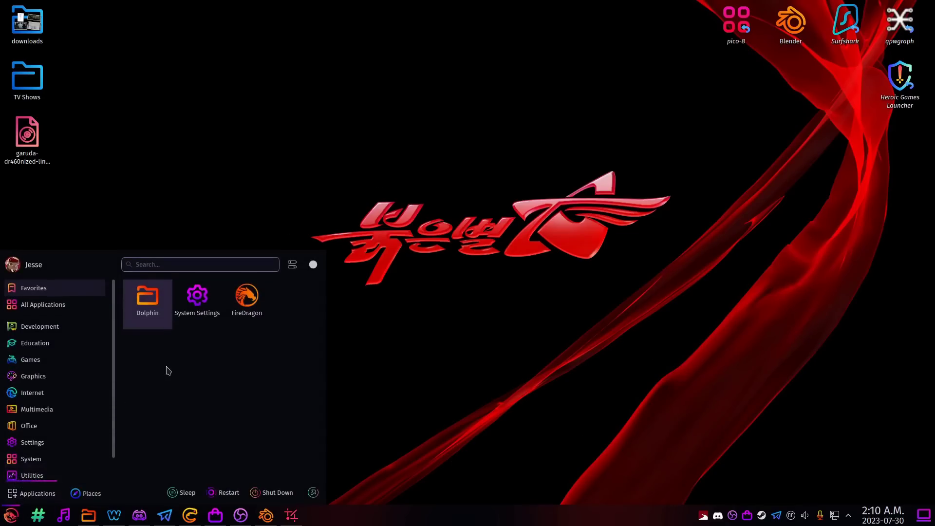
{"action": "left_click", "coordinate": [194, 203]}
{"action": "key", "text": "super"}
{"action": "type", "text": "office"}
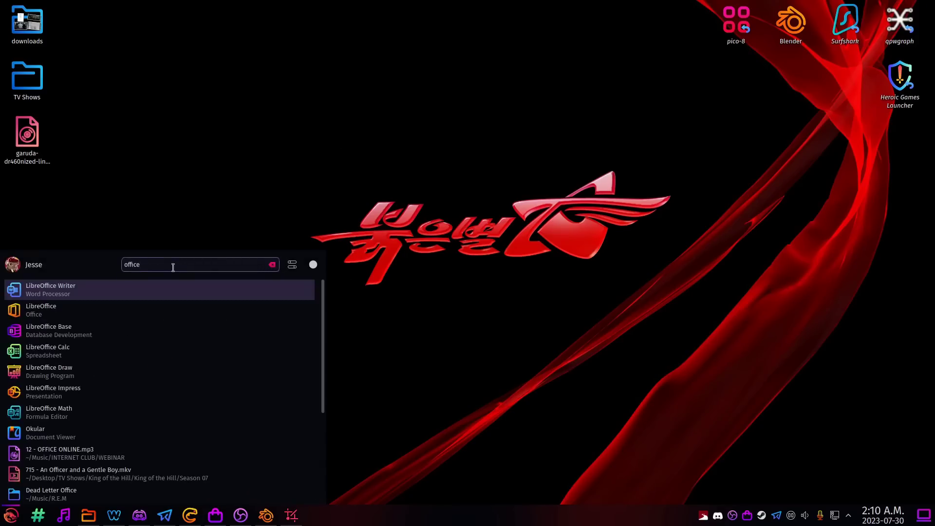
{"action": "left_click", "coordinate": [54, 296]}
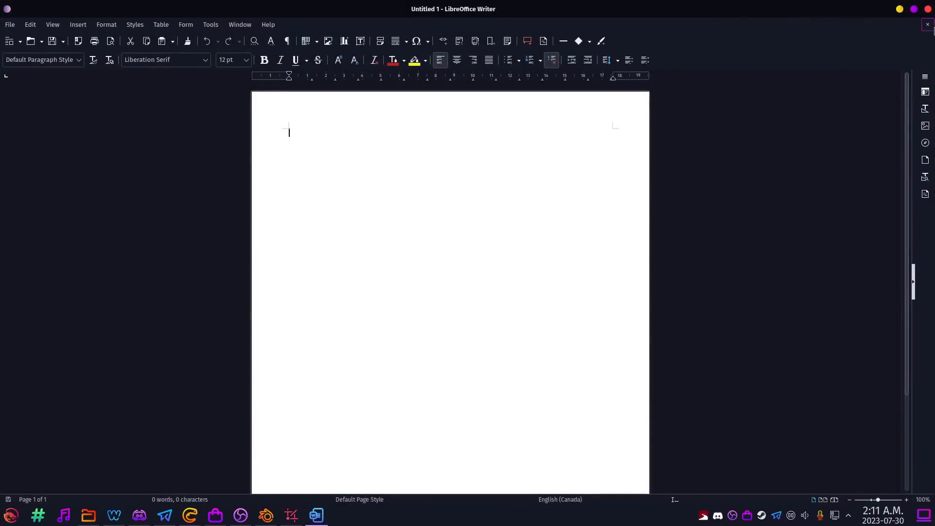
{"action": "left_click", "coordinate": [929, 10]}
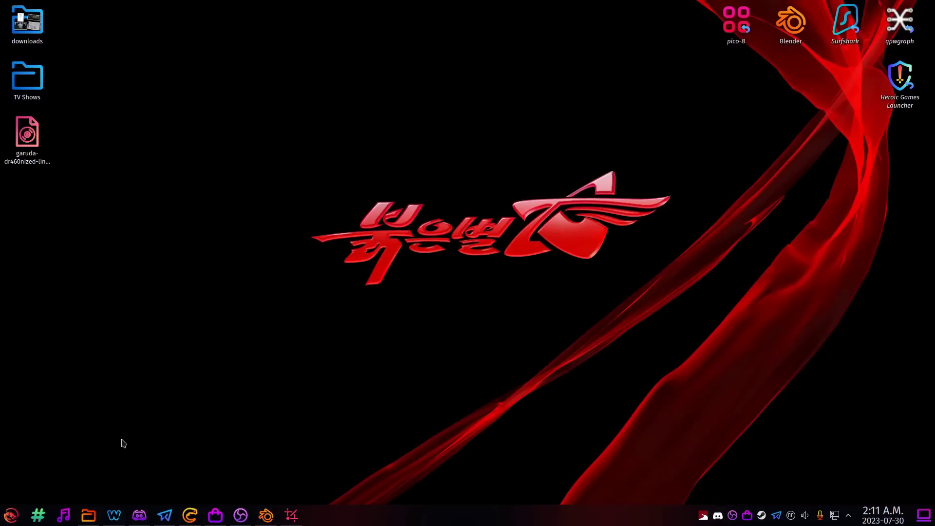
Launch Dolphin at home, close the split view and view the communist party flag image.
{"action": "left_click", "coordinate": [88, 515]}
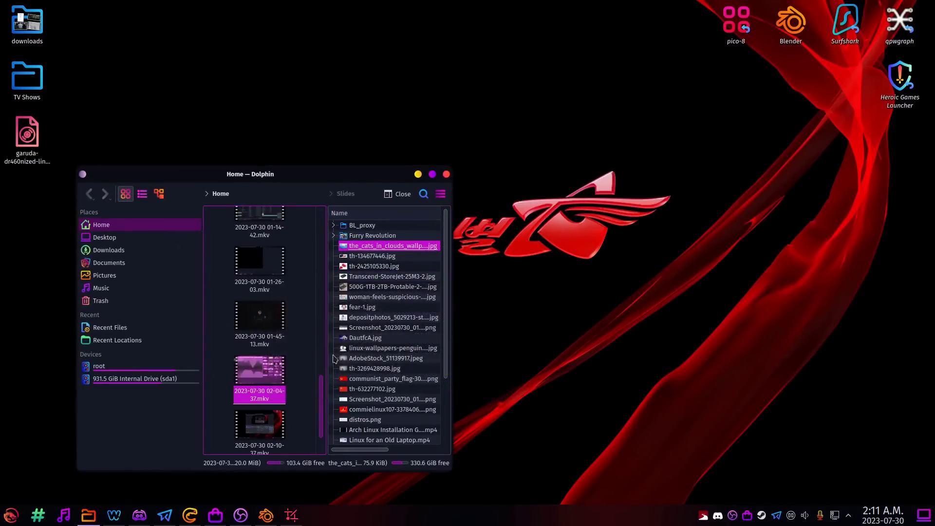
{"action": "scroll", "coordinate": [368, 315], "scroll_direction": "down", "scroll_amount": 3}
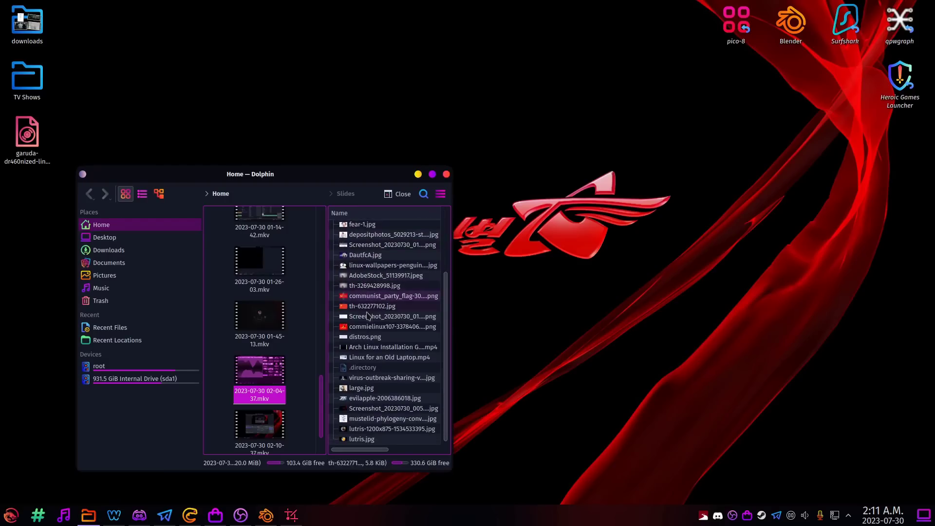
{"action": "left_click", "coordinate": [398, 194]}
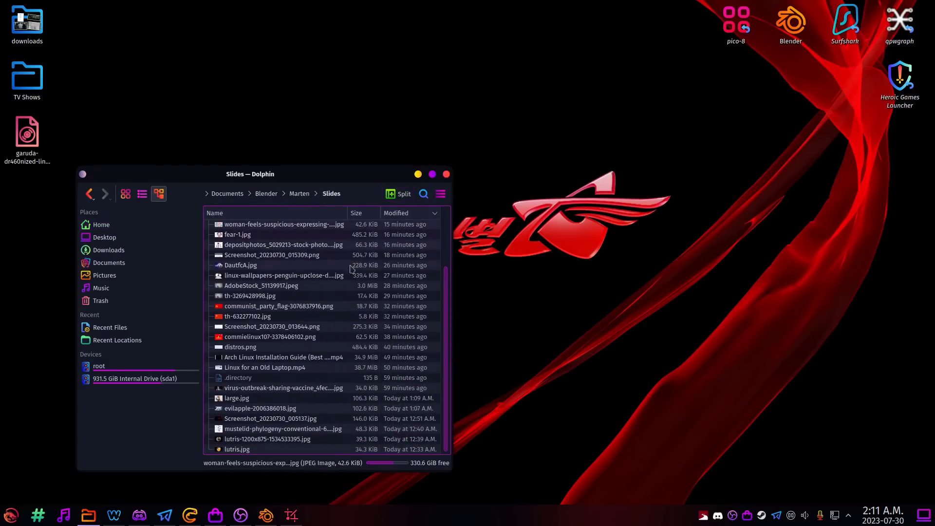
{"action": "double_click", "coordinate": [281, 307]}
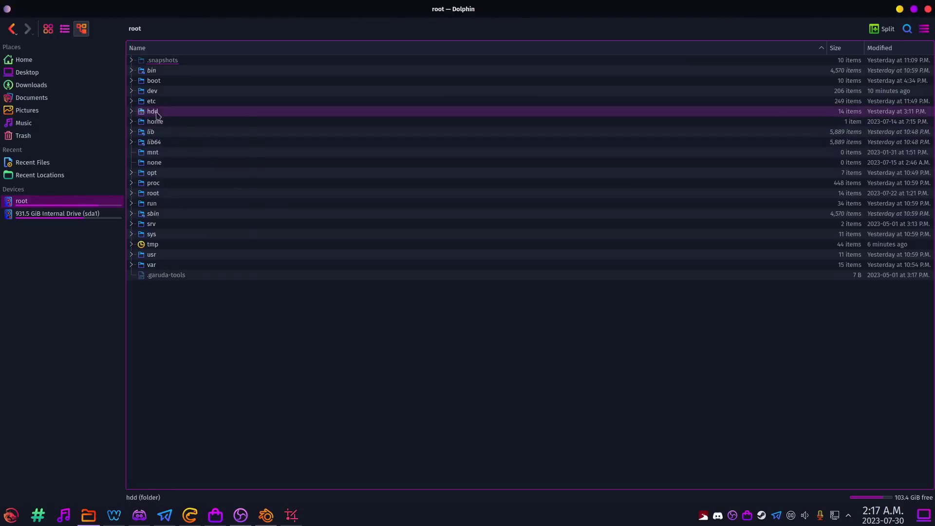
Switch Dolphin between root and the 931.5 GiB internal drive, then bring up the launcher.
{"action": "left_click", "coordinate": [45, 215]}
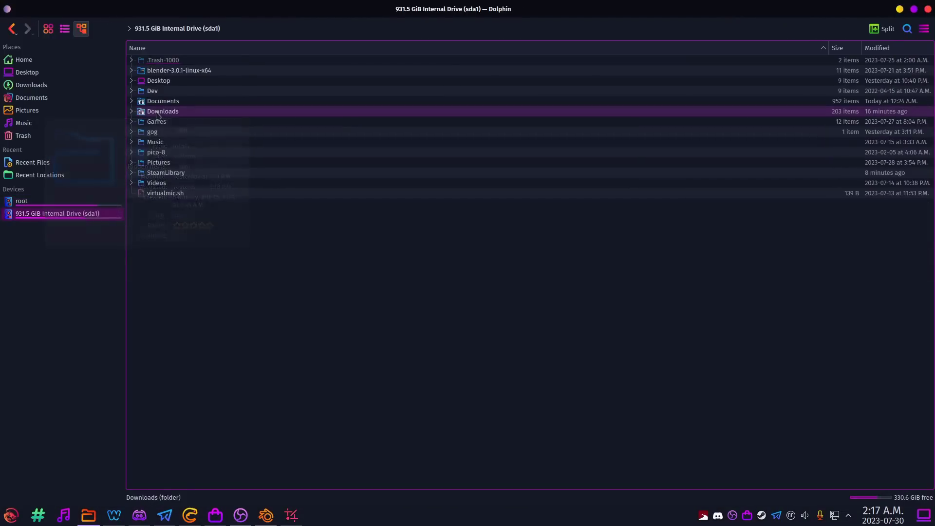
{"action": "left_click", "coordinate": [56, 203]}
{"action": "left_click", "coordinate": [58, 212]}
{"action": "left_click", "coordinate": [57, 203]}
{"action": "left_click", "coordinate": [59, 212]}
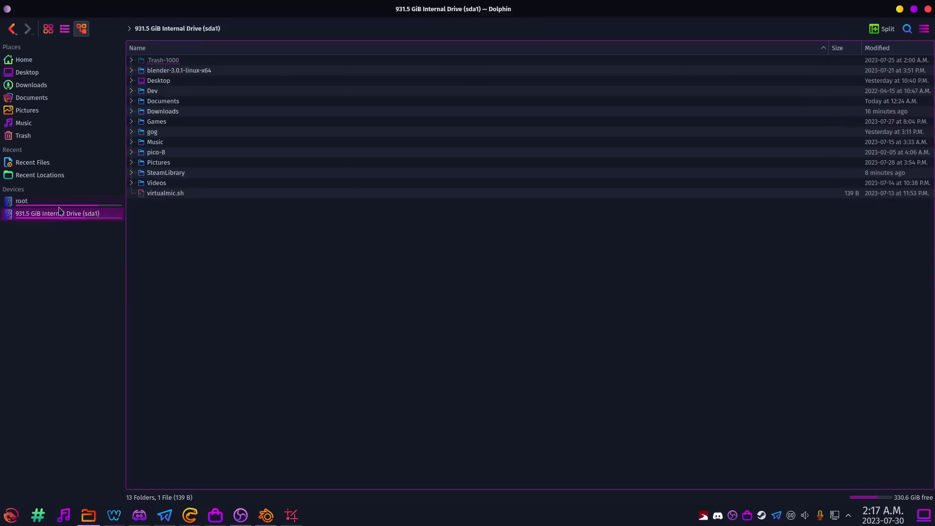
{"action": "left_click", "coordinate": [58, 202]}
{"action": "key", "text": "alt+Left"}
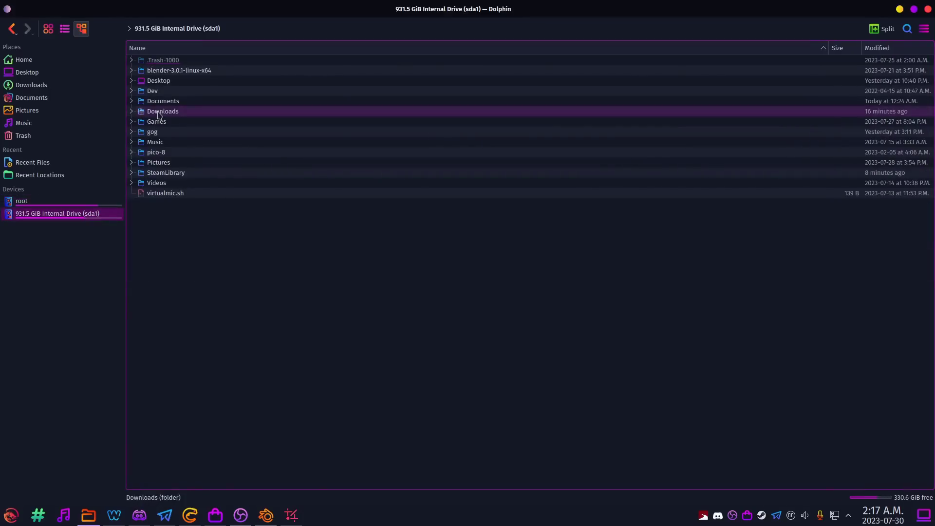
{"action": "key", "text": "super"}
Search 'gpar' to launch GParted and show the context menu for the /dev/sda1 partition.
{"action": "type", "text": "gparted"}
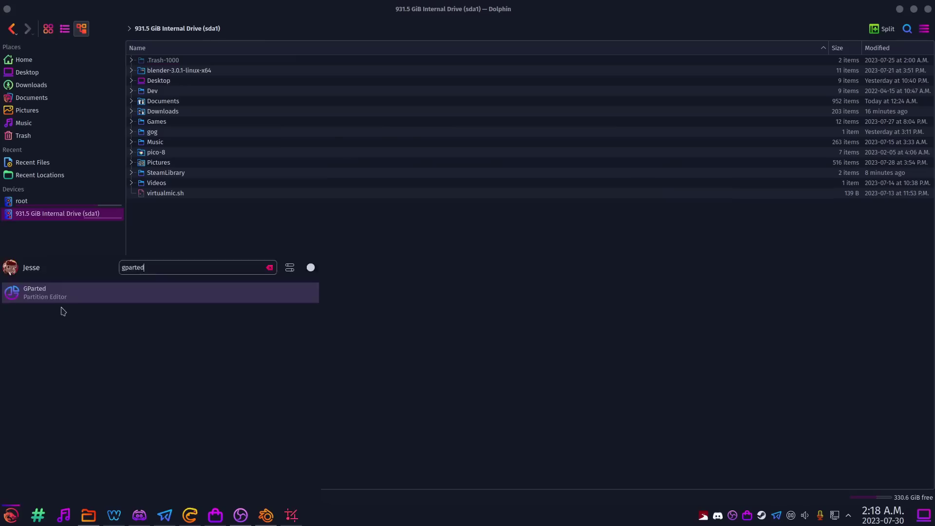
{"action": "left_click", "coordinate": [61, 298]}
{"action": "left_click", "coordinate": [404, 225]}
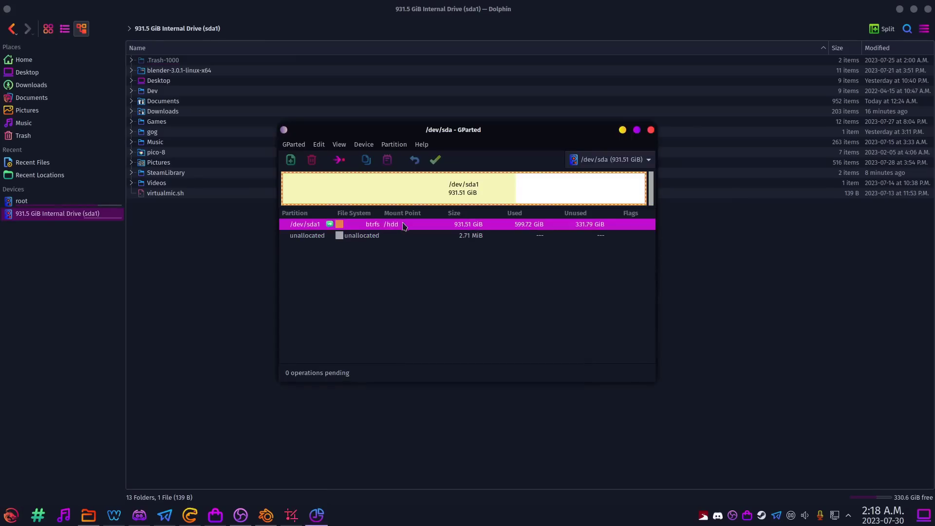
{"action": "right_click", "coordinate": [402, 229]}
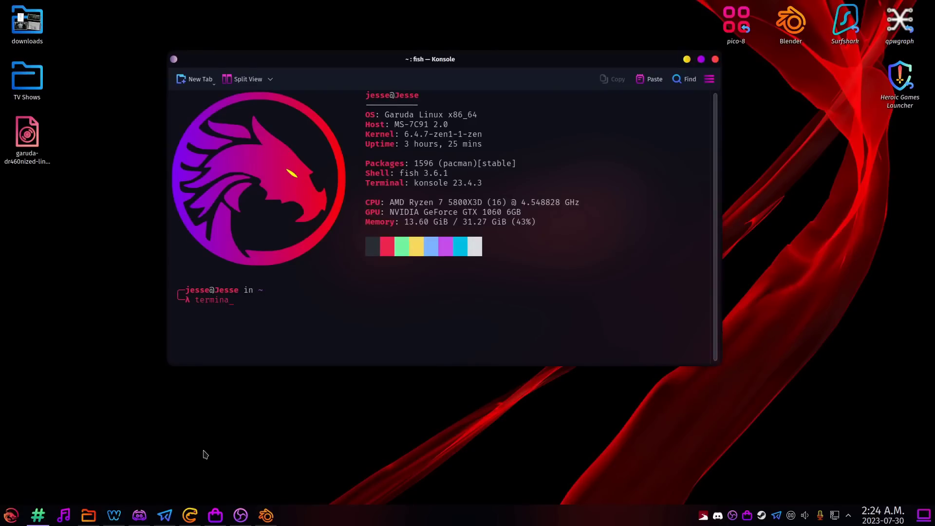
Enter 'oky' and two made-up sentences at the fish prompt, each returning command not found.
{"action": "type", "text": "oky"}
{"action": "key", "text": "Return"}
{"action": "type", "text": "n"}
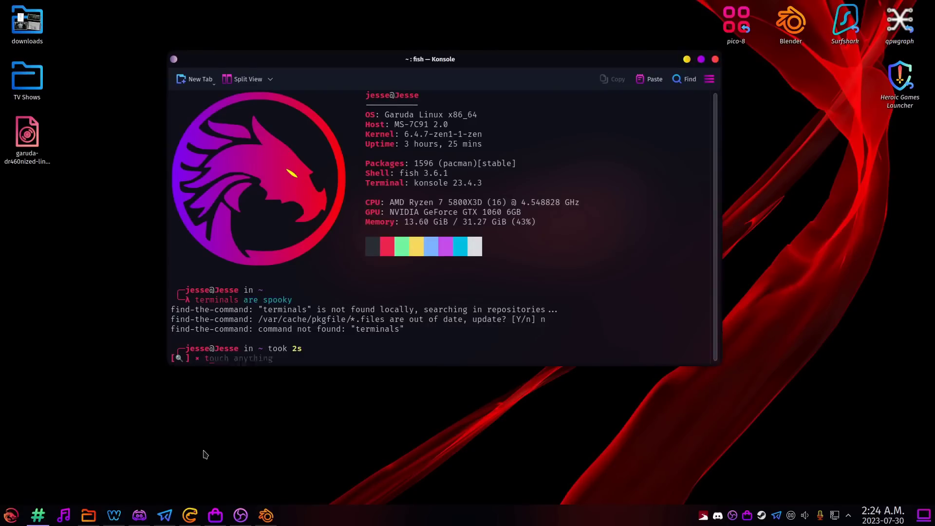
{"action": "type", "text": "terminals are nERED SHEIT"}
{"action": "key", "text": "Return"}
{"action": "type", "text": "nI DONT "}
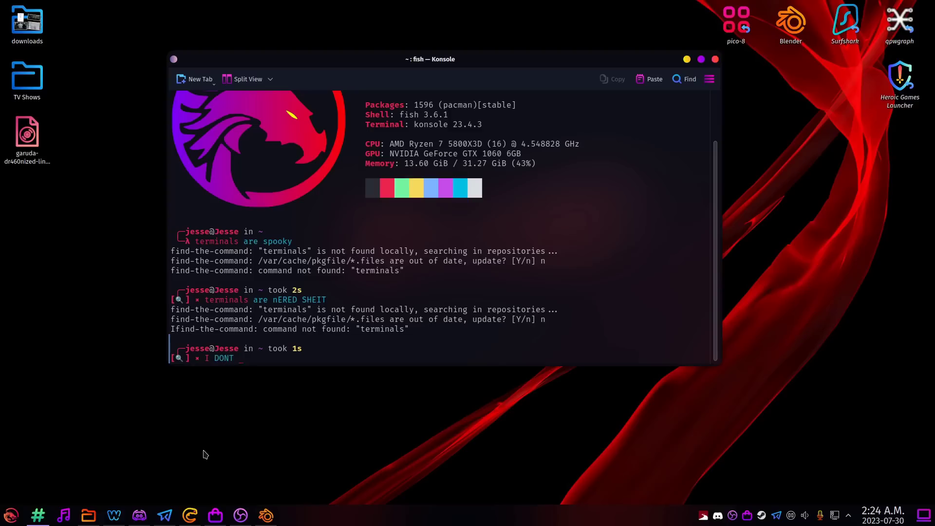
{"action": "type", "text": "WANNA LEARN NEARED SHIT"}
{"action": "key", "text": "Return"}
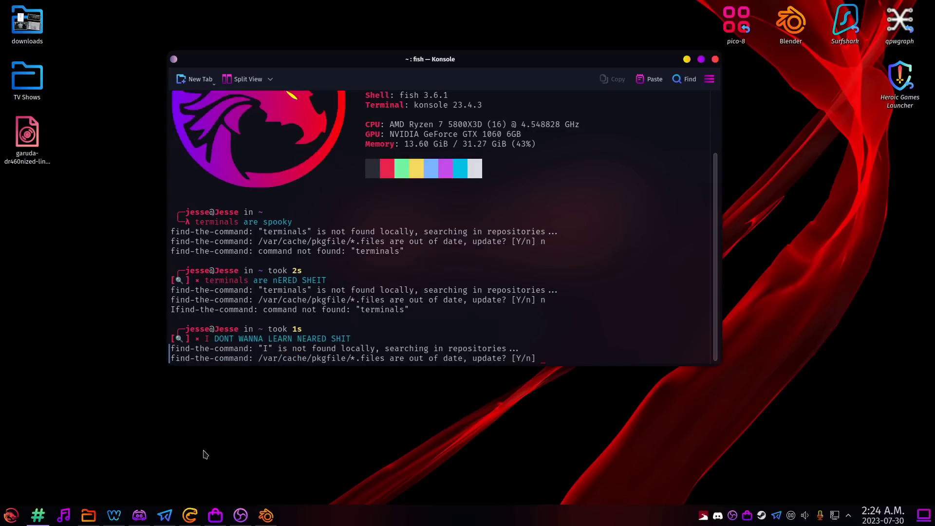
Answer n to the package-list update prompt and close Konsole.
{"action": "type", "text": "n"}
{"action": "key", "text": "Return"}
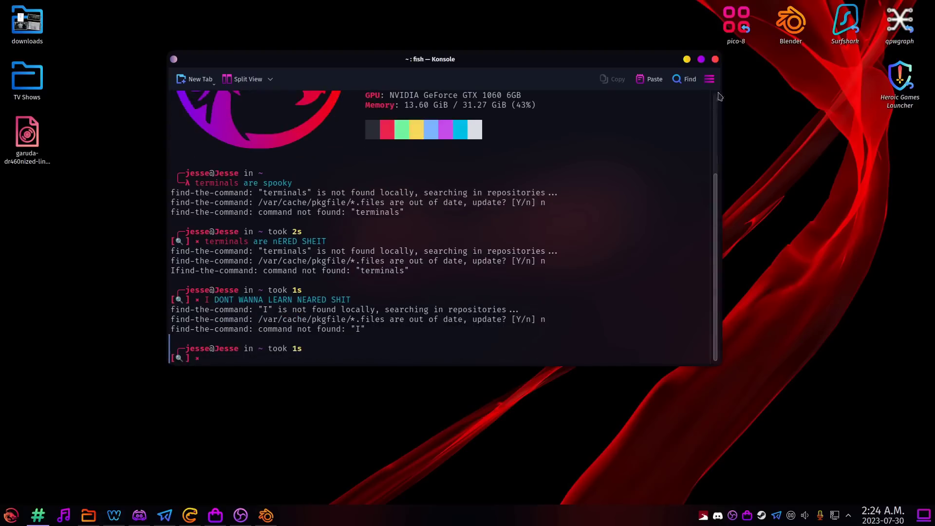
{"action": "key", "text": "ctrl+d"}
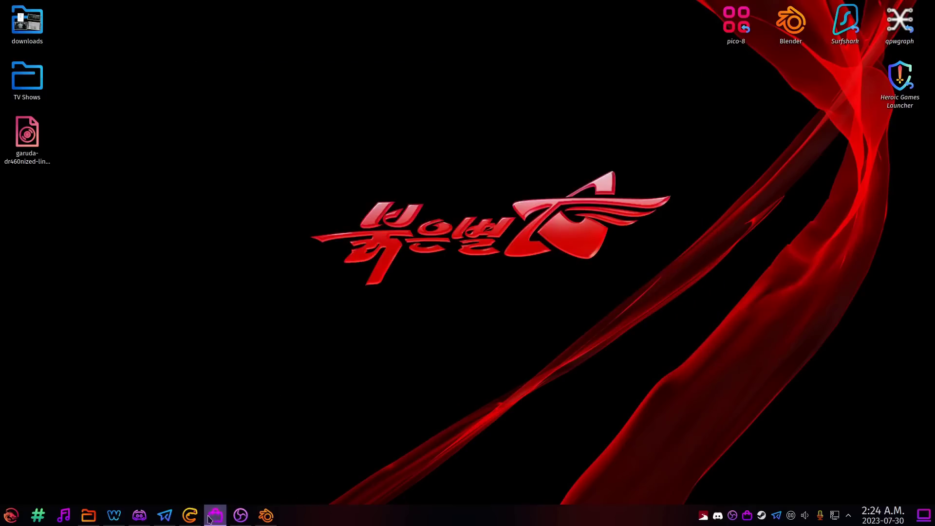
Close the extra tab, search Bing for 'praat' and open the Downloading Praat for Windows page.
{"action": "left_click", "coordinate": [240, 515]}
{"action": "left_click", "coordinate": [686, 354]}
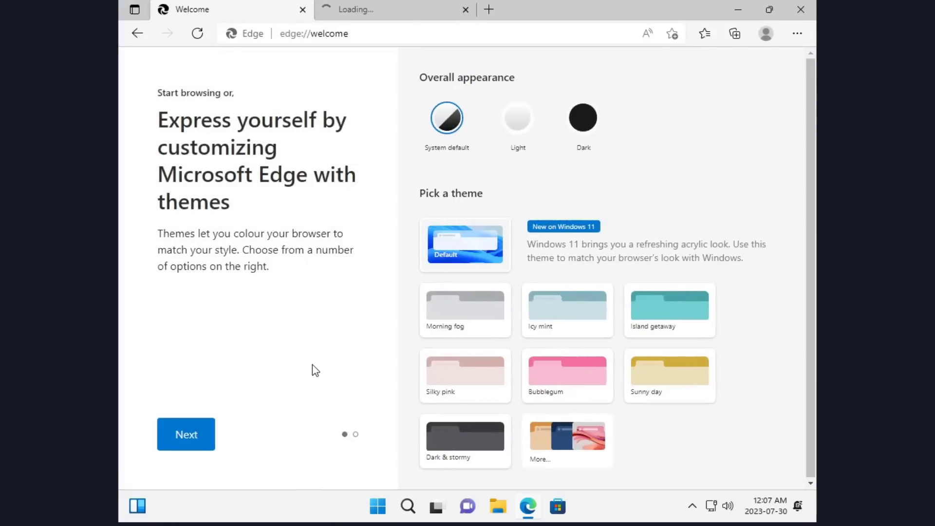
{"action": "left_click", "coordinate": [466, 11]}
{"action": "left_click", "coordinate": [363, 34]}
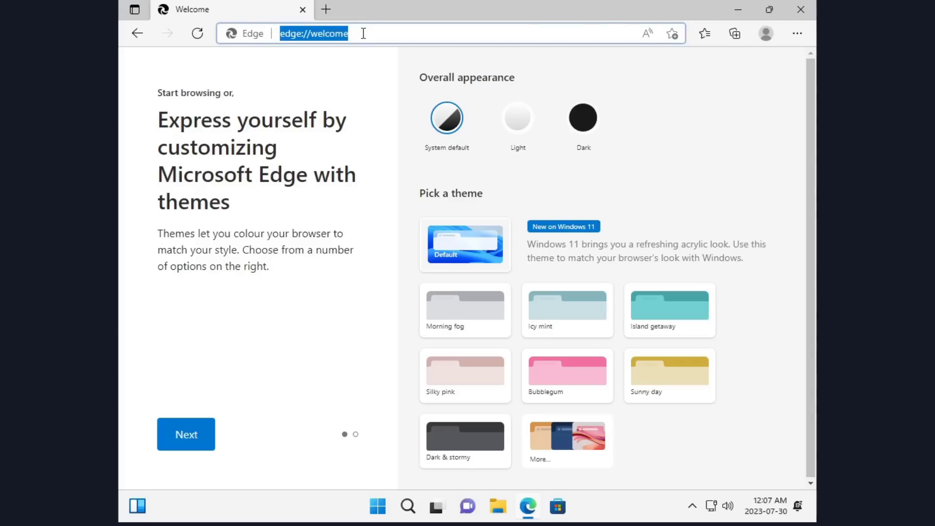
{"action": "type", "text": "praat"}
{"action": "key", "text": "Return"}
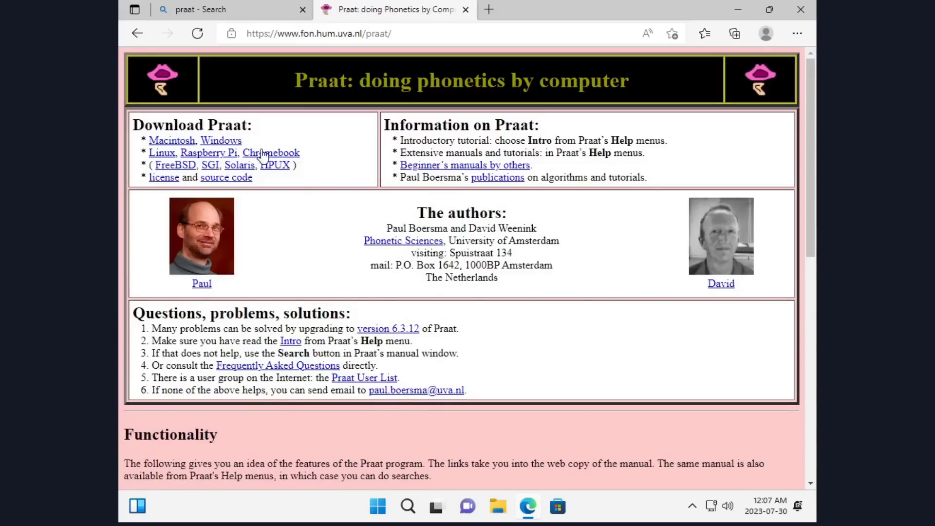
{"action": "left_click", "coordinate": [225, 142]}
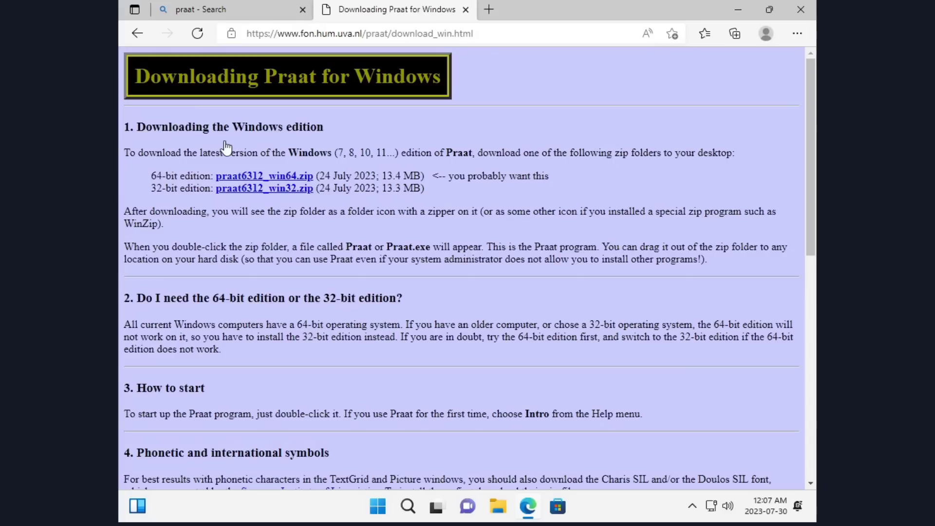
Download praat6312_win64.zip and start Extract All on it from its folder.
{"action": "left_click", "coordinate": [285, 177]}
{"action": "left_click", "coordinate": [687, 88]}
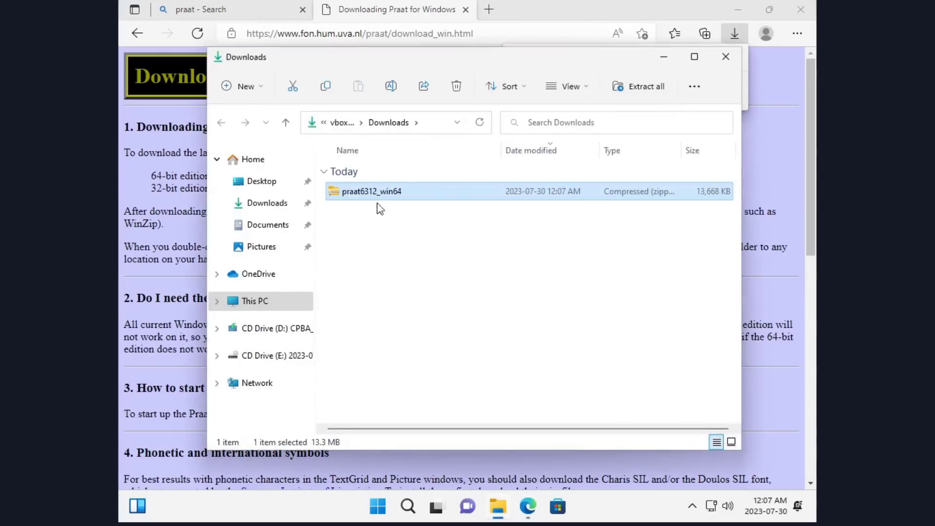
{"action": "right_click", "coordinate": [368, 192]}
{"action": "left_click", "coordinate": [439, 267]}
Change the extraction destination to C:\Program Files (86)\praat6312_win64 and browse for a folder.
{"action": "left_click_drag", "start_coordinate": [403, 193], "coordinate": [288, 194]}
{"action": "type", "text": "C:\\Program Files (86)"}
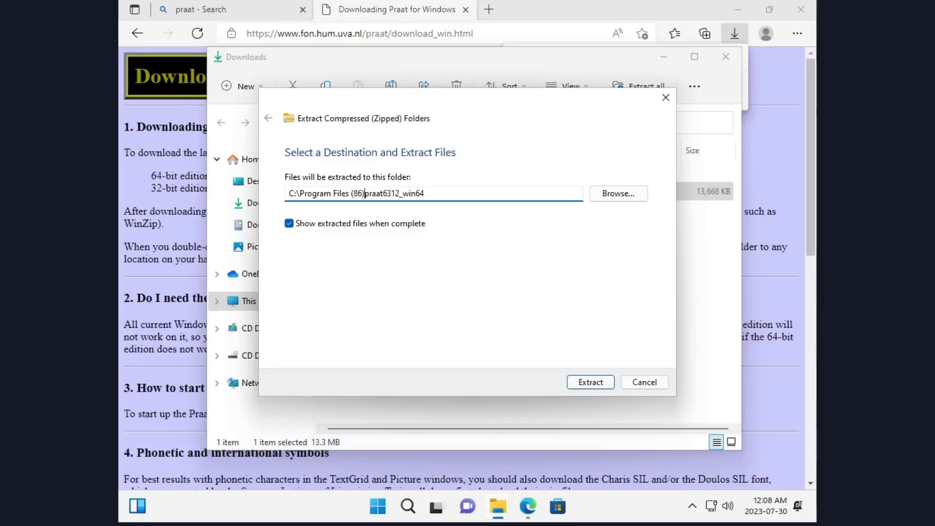
{"action": "type", "text": "\\"}
{"action": "left_click", "coordinate": [618, 193]}
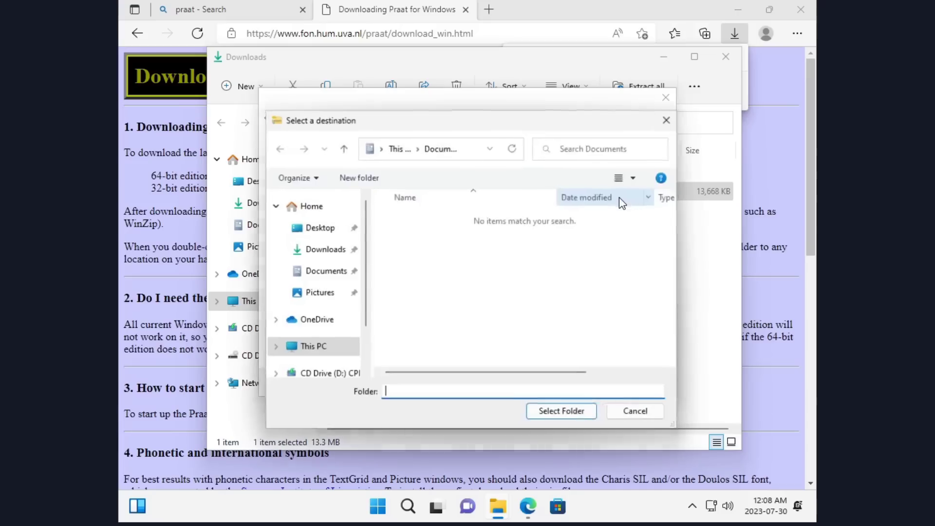
{"action": "scroll", "coordinate": [312, 272], "scroll_direction": "down", "scroll_amount": 1}
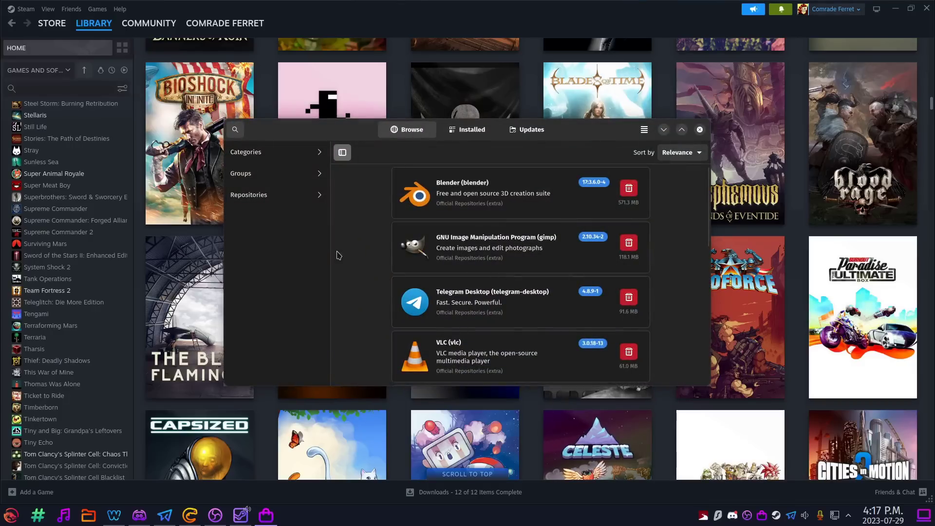
Install praat 6.3.12-1 from the AUR with its two SIL font packages, then search the launcher for praat.
{"action": "left_click", "coordinate": [240, 131]}
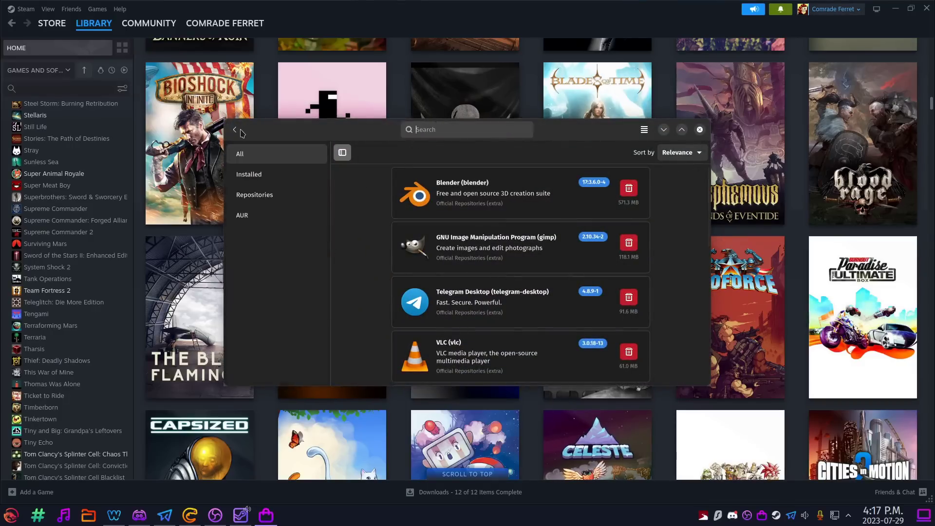
{"action": "type", "text": "praat"}
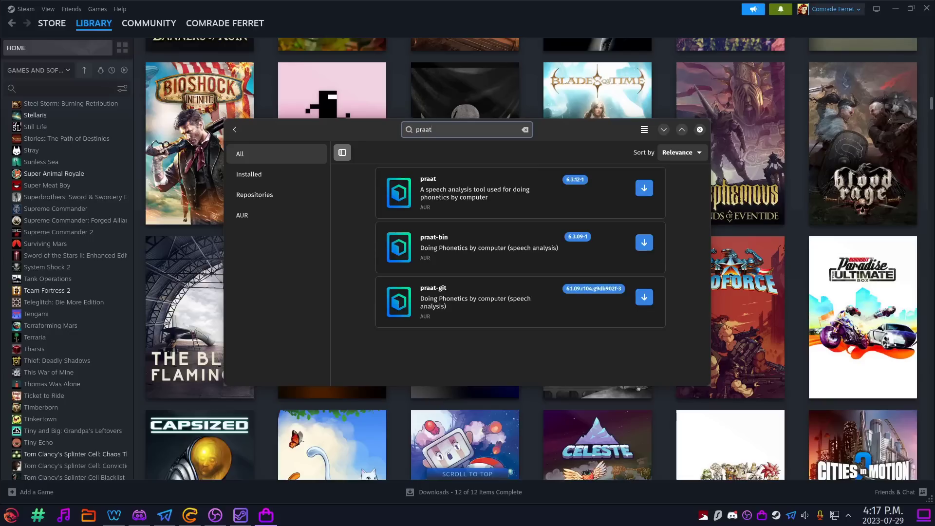
{"action": "left_click", "coordinate": [644, 189]}
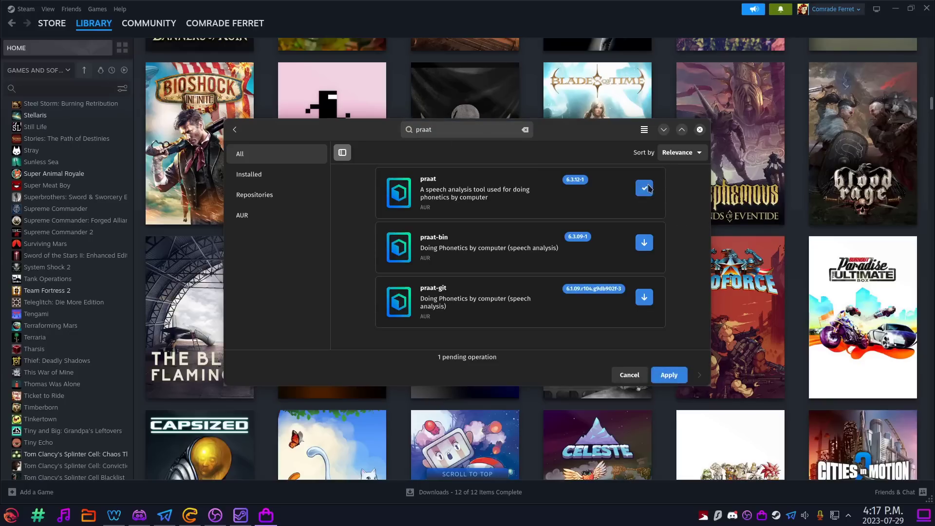
{"action": "left_click", "coordinate": [668, 375]}
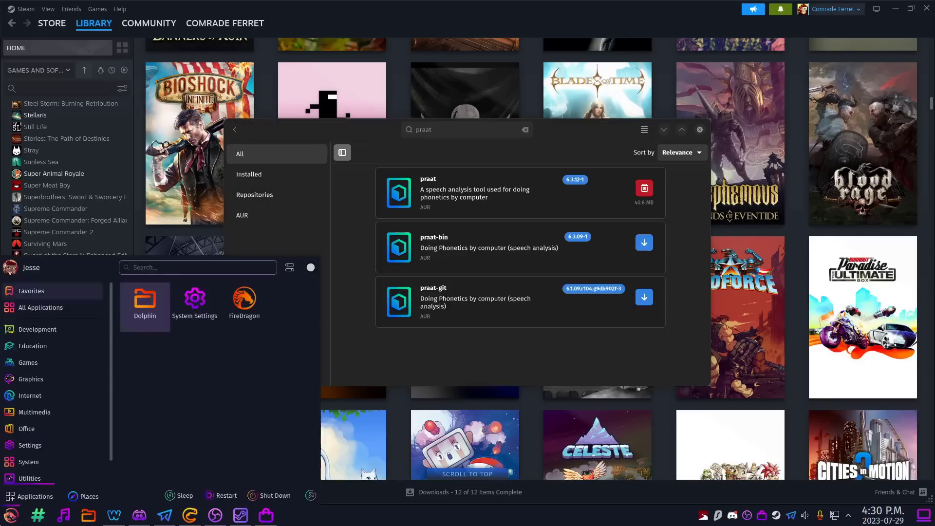
{"action": "type", "text": "praat"}
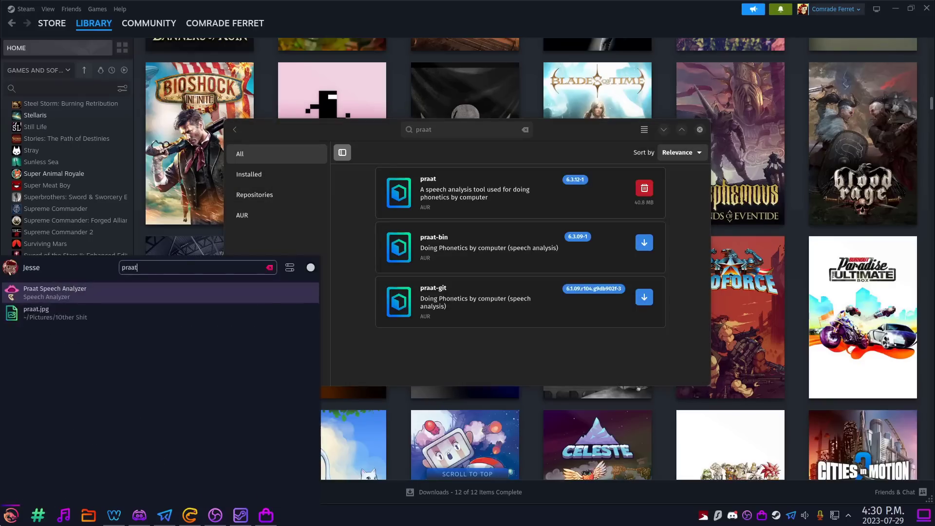
Launch Praat and record a mono sound, saving it to the objects list as Sound untitled.
{"action": "left_click", "coordinate": [47, 292]}
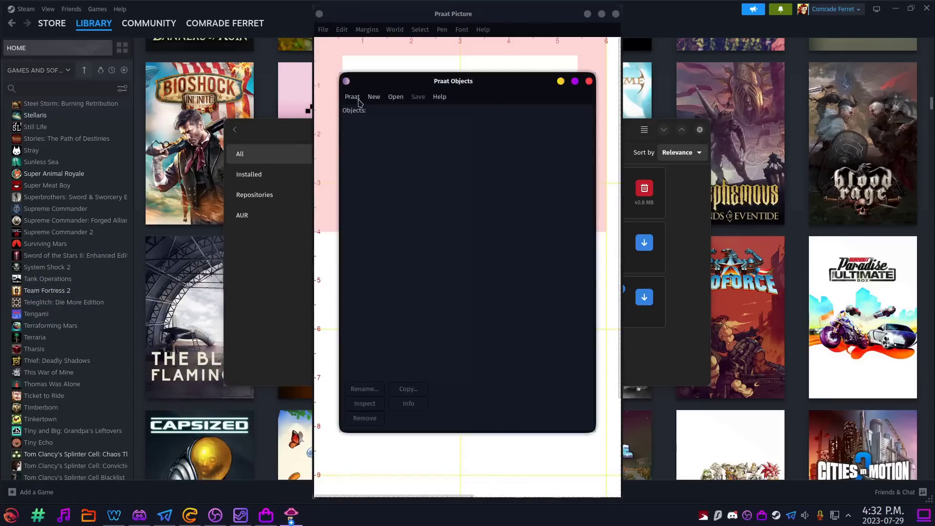
{"action": "left_click", "coordinate": [373, 97]}
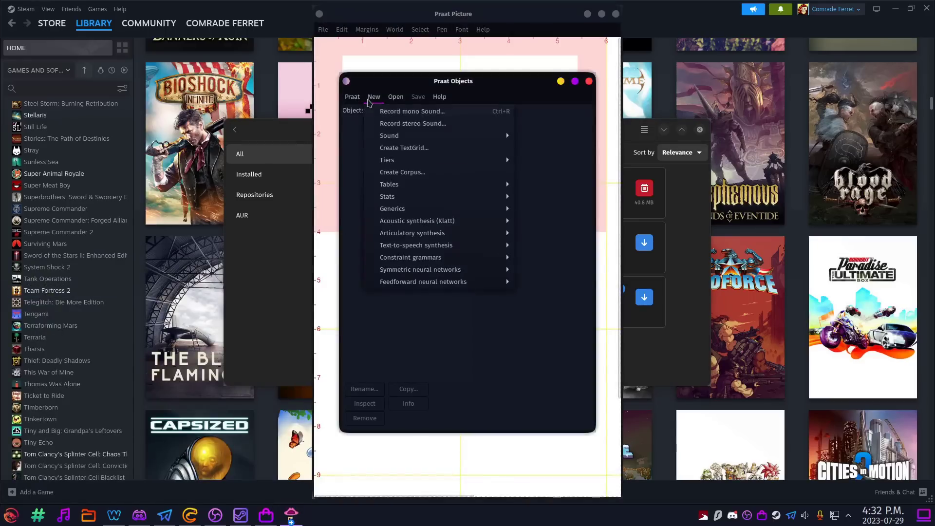
{"action": "left_click", "coordinate": [393, 116]}
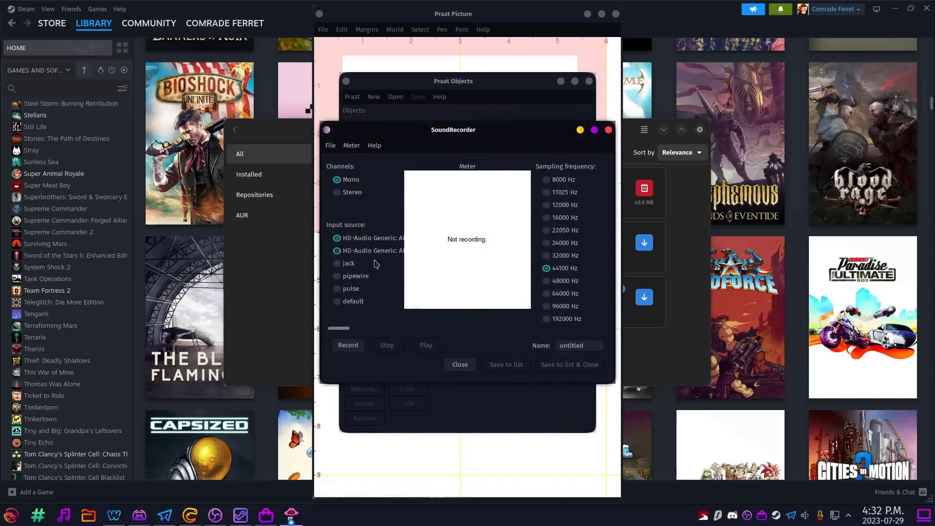
{"action": "left_click", "coordinate": [359, 345]}
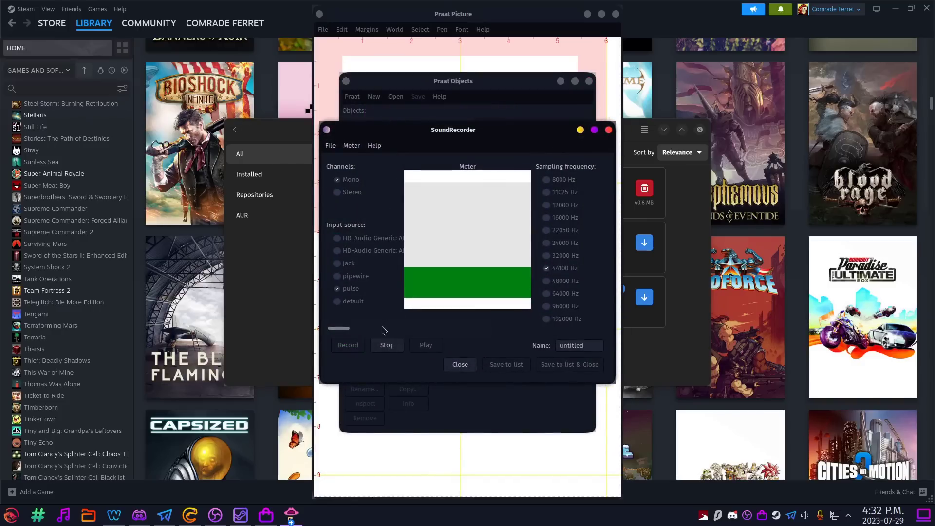
{"action": "left_click", "coordinate": [387, 347]}
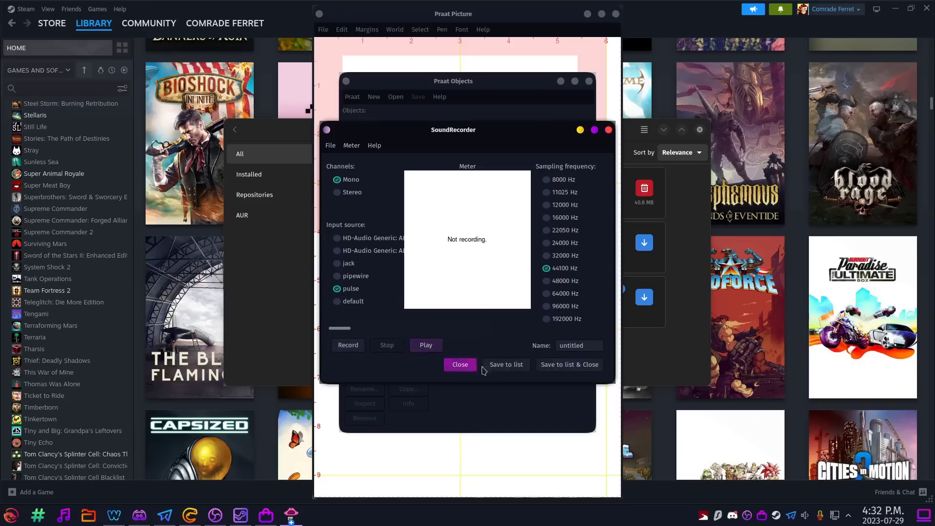
{"action": "left_click", "coordinate": [548, 370]}
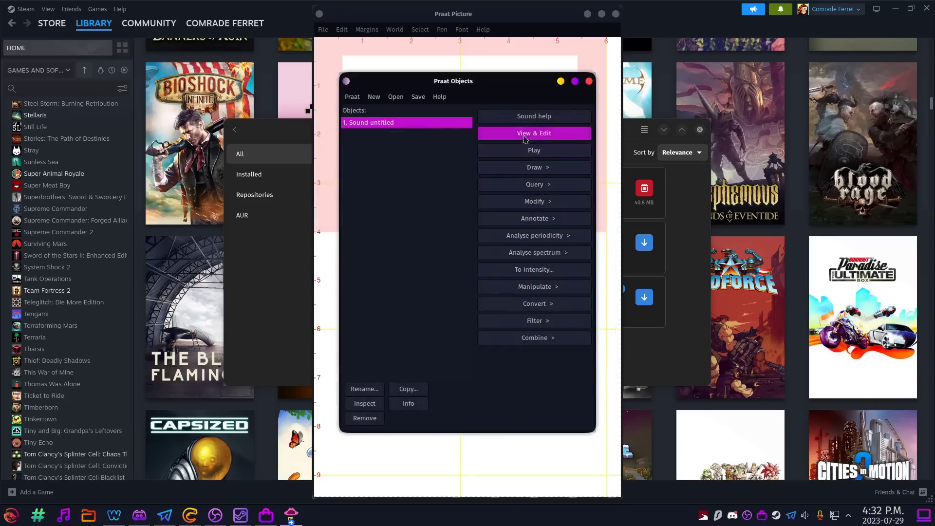
View the recorded sound's waveform and spectrogram in a maximized editor, then close it.
{"action": "left_click", "coordinate": [526, 135]}
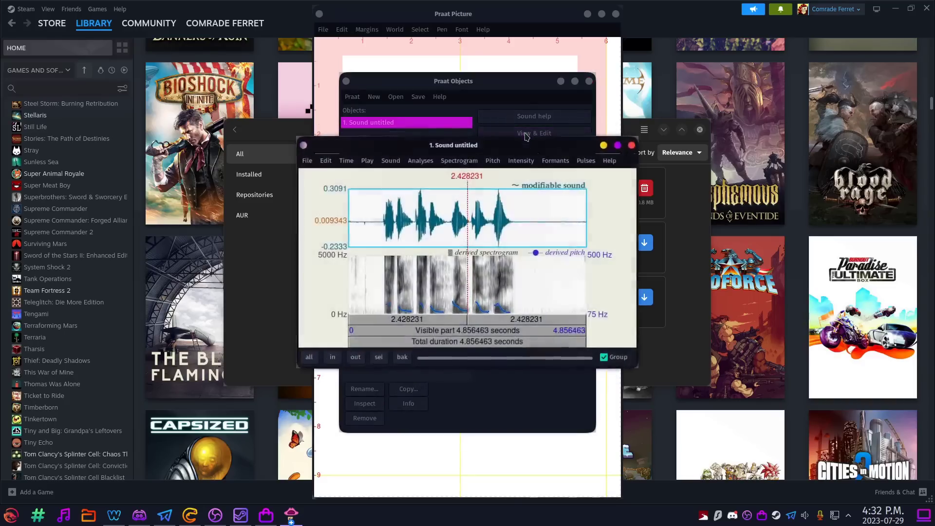
{"action": "left_click", "coordinate": [618, 145]}
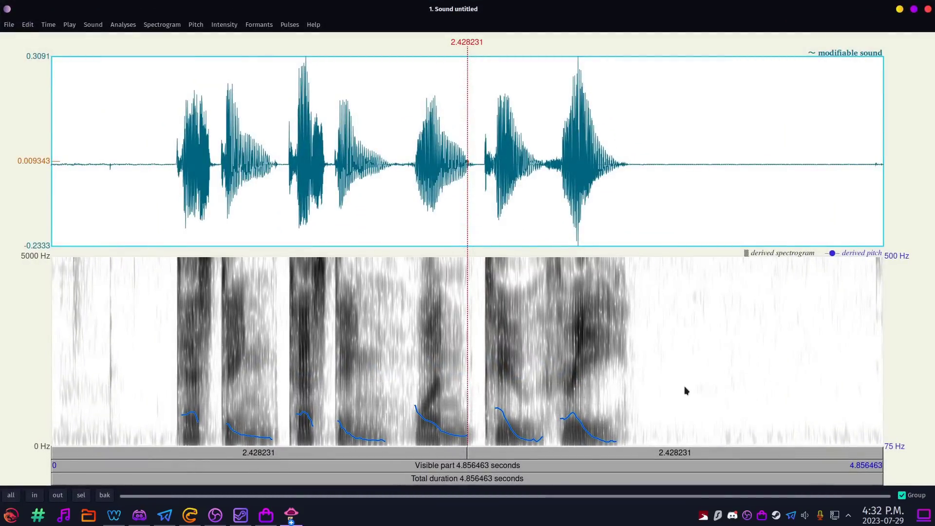
{"action": "left_click", "coordinate": [928, 9]}
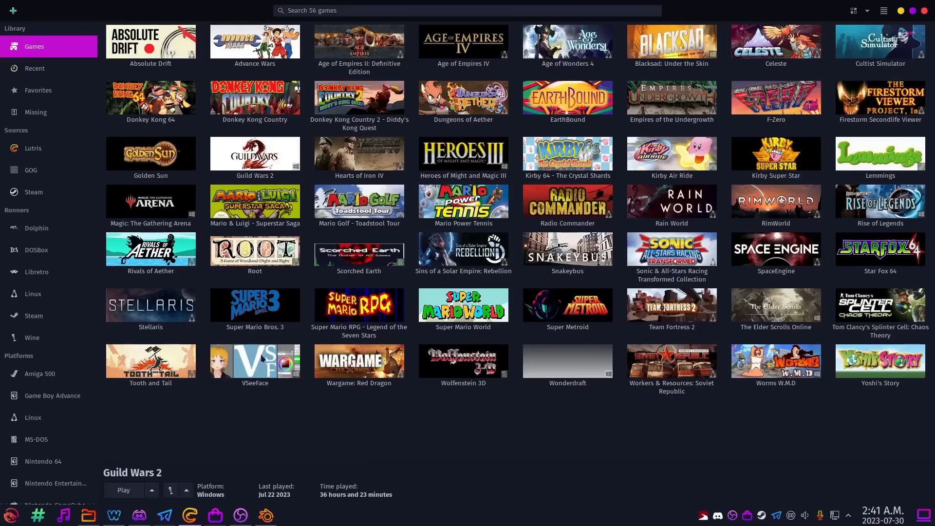
{"action": "left_click", "coordinate": [279, 160]}
{"action": "left_click", "coordinate": [186, 490]}
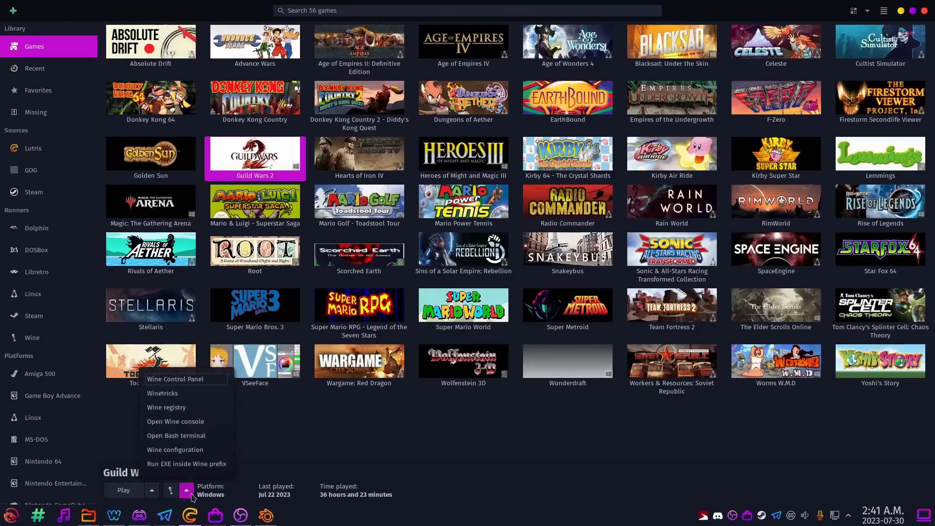
{"action": "left_click", "coordinate": [188, 449]}
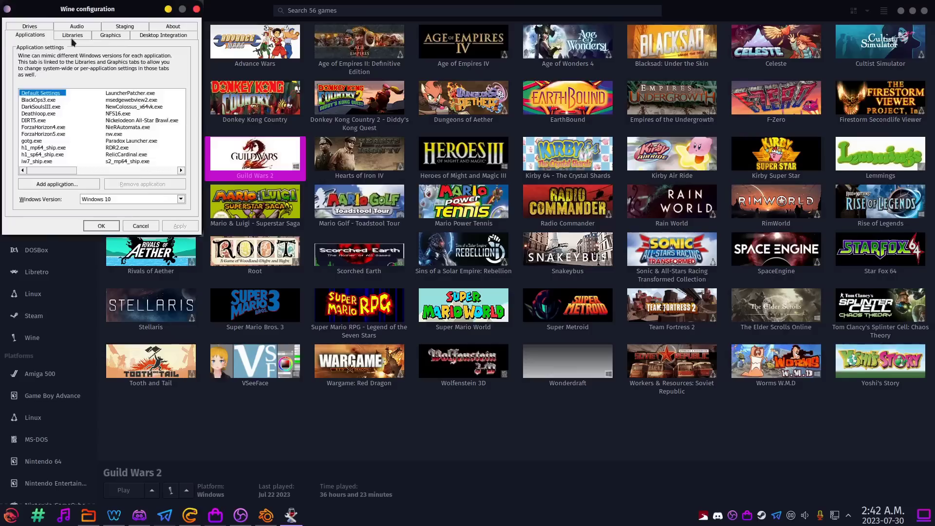
{"action": "left_click", "coordinate": [111, 36]}
{"action": "left_click", "coordinate": [162, 36]}
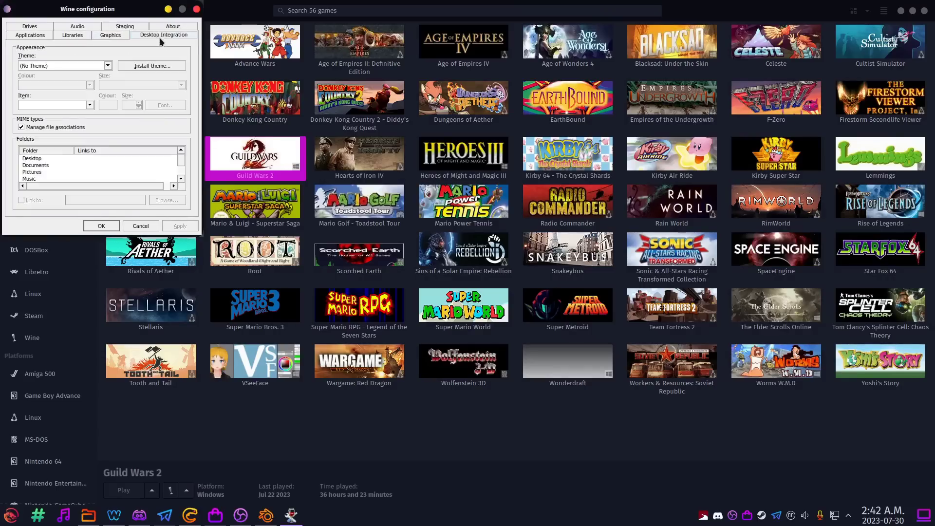
{"action": "left_click", "coordinate": [138, 28]}
{"action": "left_click", "coordinate": [31, 31]}
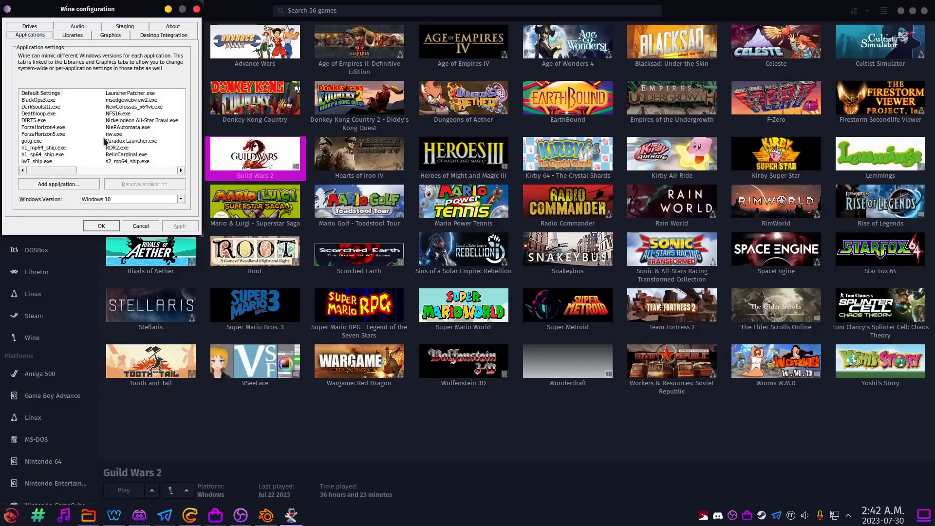
{"action": "scroll", "coordinate": [103, 141], "scroll_direction": "right", "scroll_amount": 3}
{"action": "scroll", "coordinate": [104, 141], "scroll_direction": "left", "scroll_amount": 3}
{"action": "left_click", "coordinate": [141, 226]}
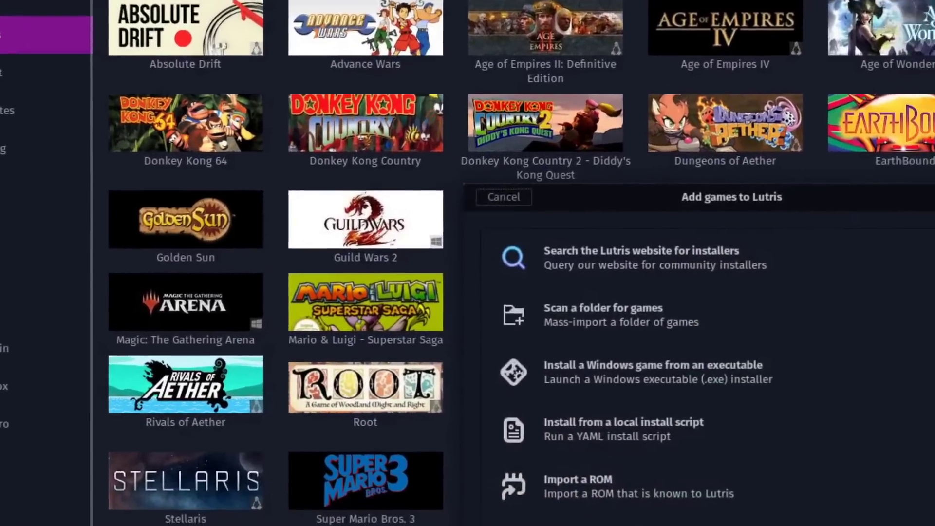
Find 'elder scrolls online' on Lutris.net and choose its standalone Wine installer with the default folder.
{"action": "left_click", "coordinate": [689, 274]}
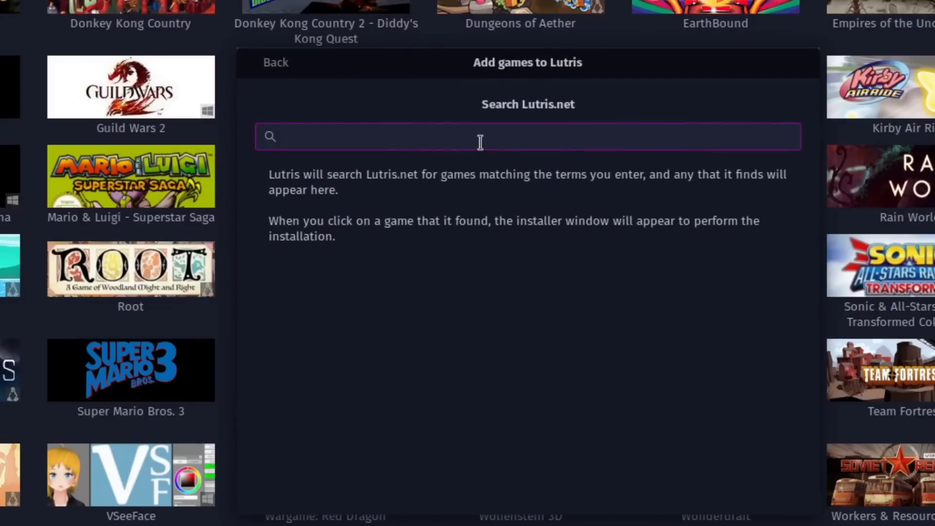
{"action": "type", "text": "elder scrolls on"}
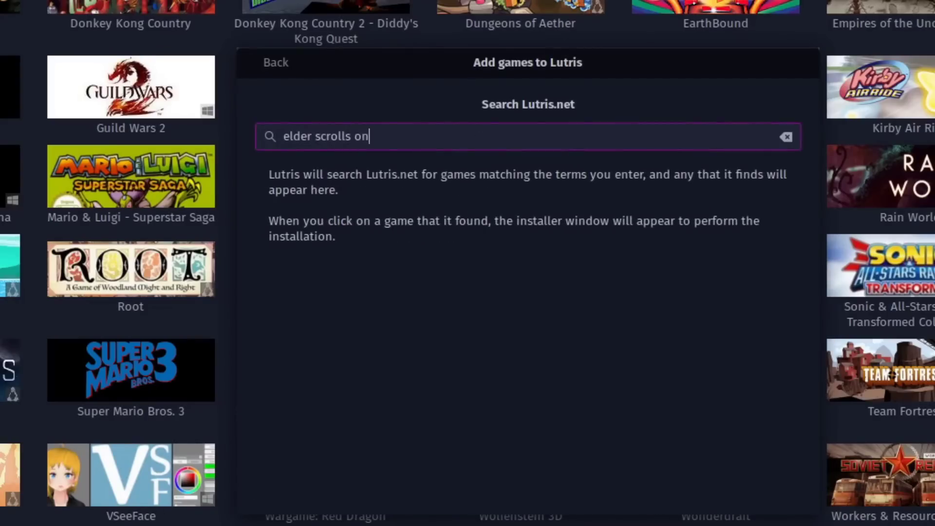
{"action": "type", "text": "line"}
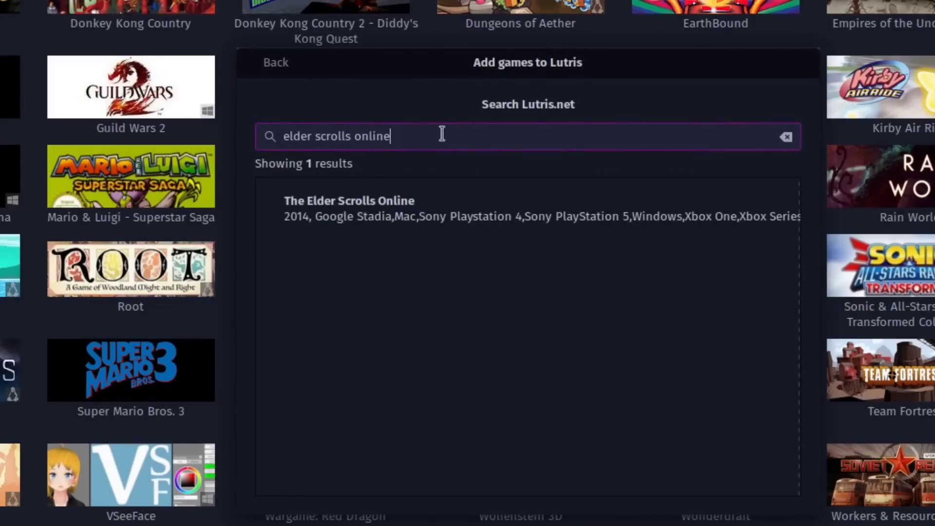
{"action": "left_click", "coordinate": [401, 208]}
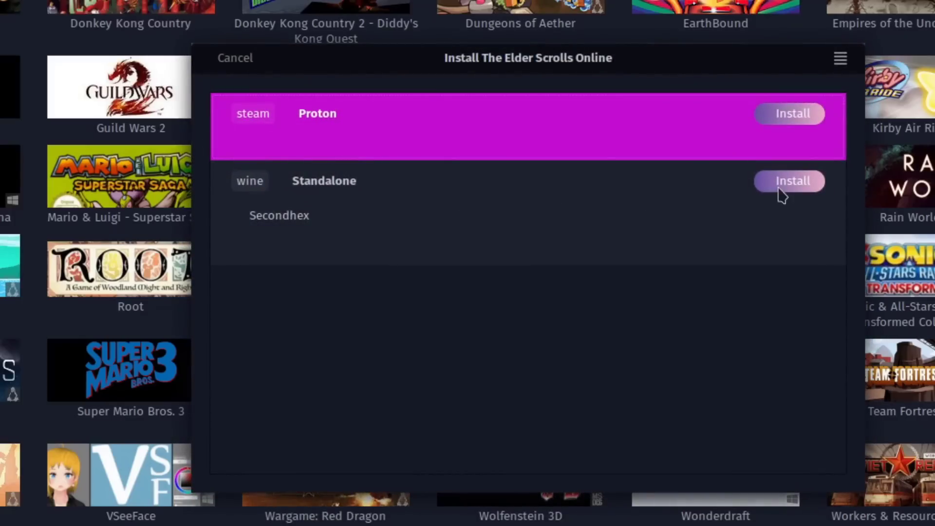
{"action": "left_click", "coordinate": [780, 186]}
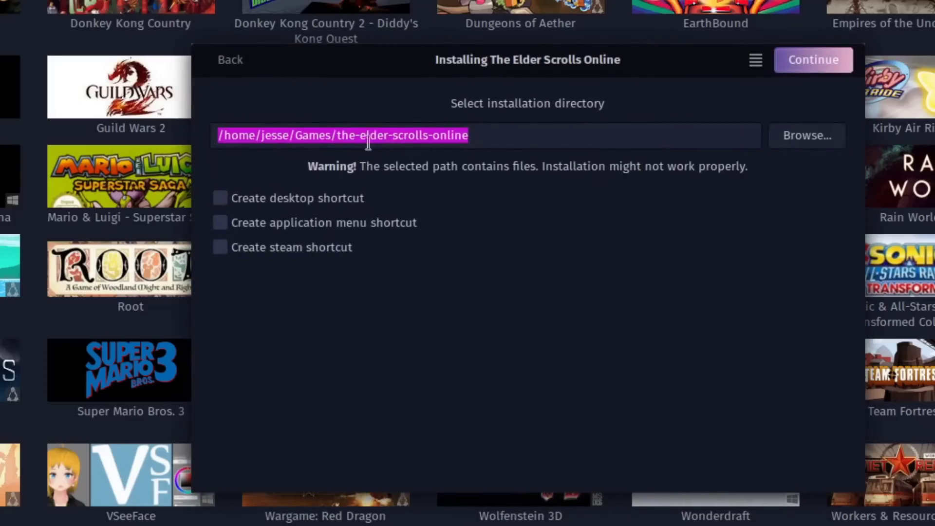
{"action": "left_click", "coordinate": [818, 61]}
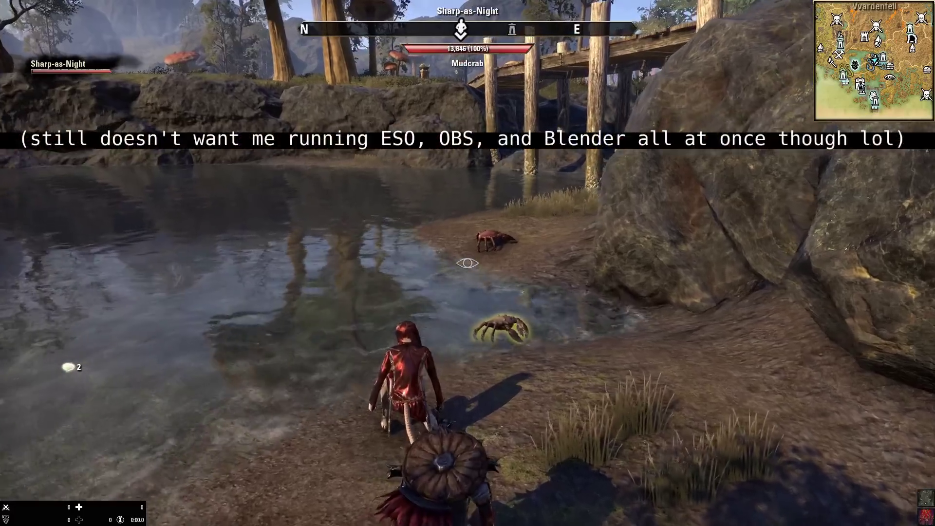
Run along the shore into the river fishing hole, choose river bait, and cast the line.
{"action": "key", "text": "w"}
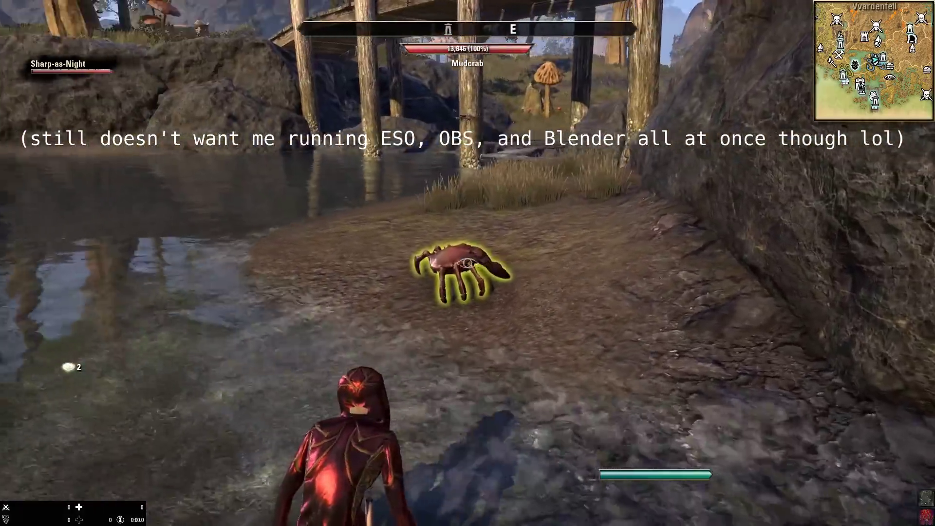
{"action": "key", "text": "w"}
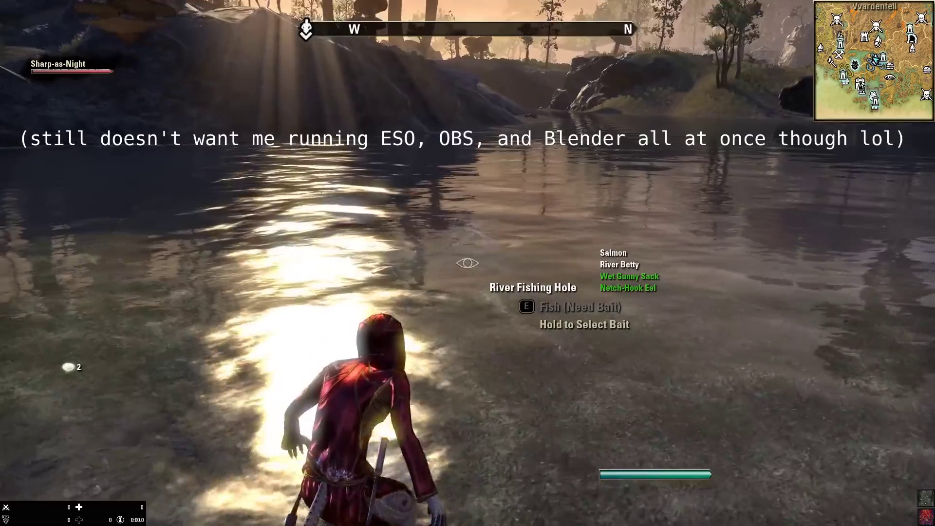
{"action": "key", "text": "ctrl"}
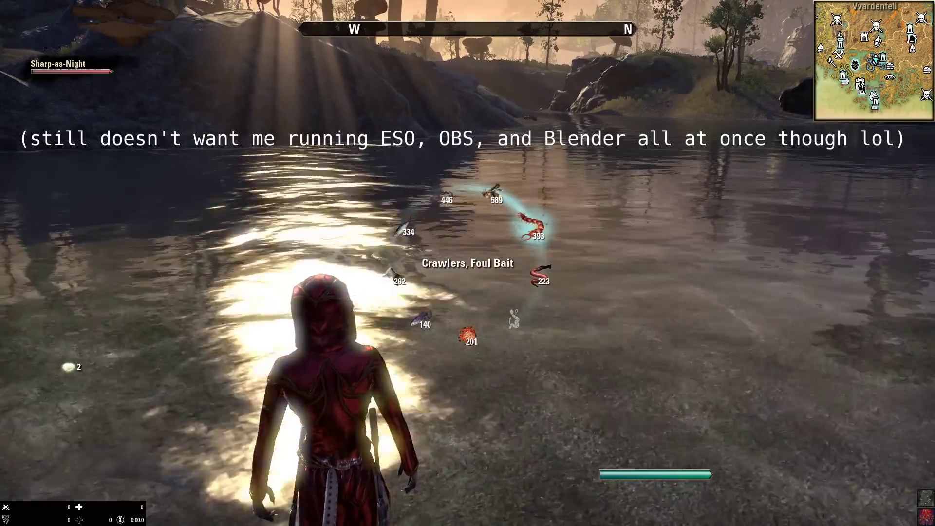
{"action": "key", "text": "e"}
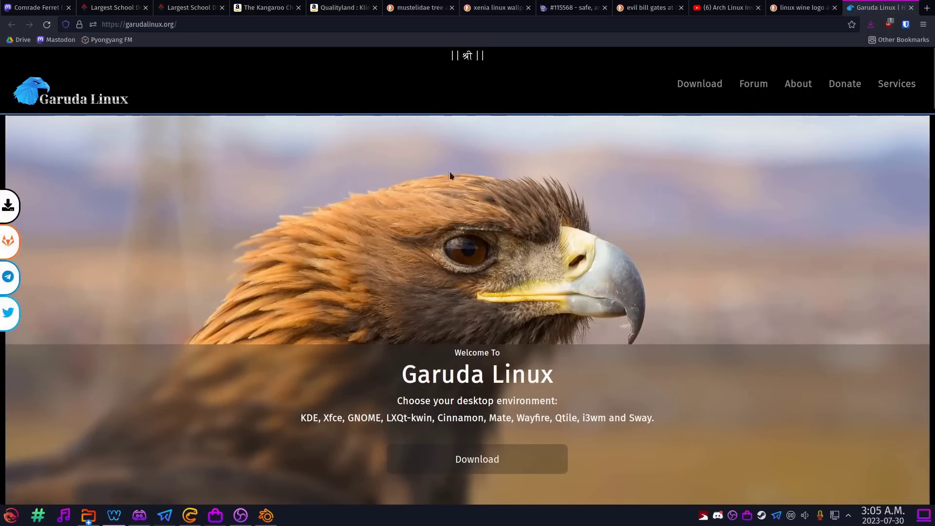
On the Garuda downloads page, start the Direct (Cloudflare R2) download of the KDE Dr460nized ISO.
{"action": "left_click", "coordinate": [689, 84]}
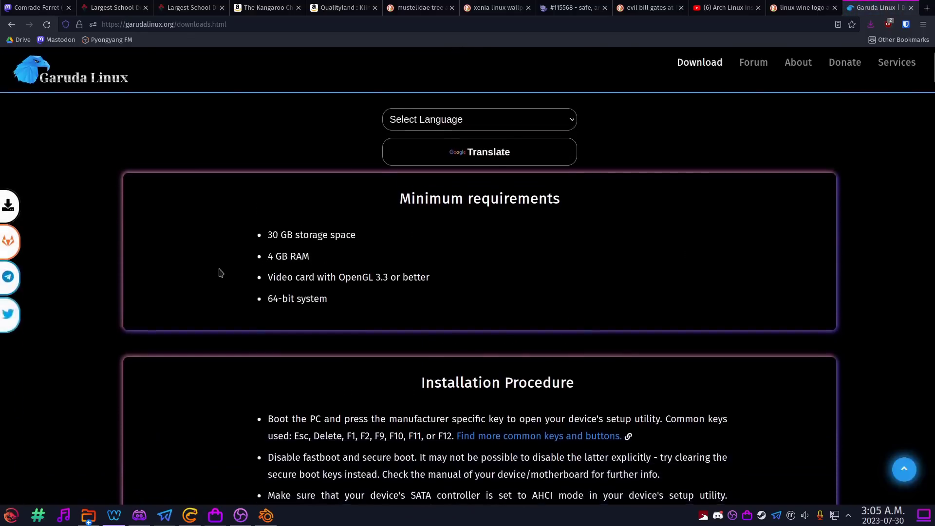
{"action": "scroll", "coordinate": [219, 272], "scroll_direction": "down", "scroll_amount": 20}
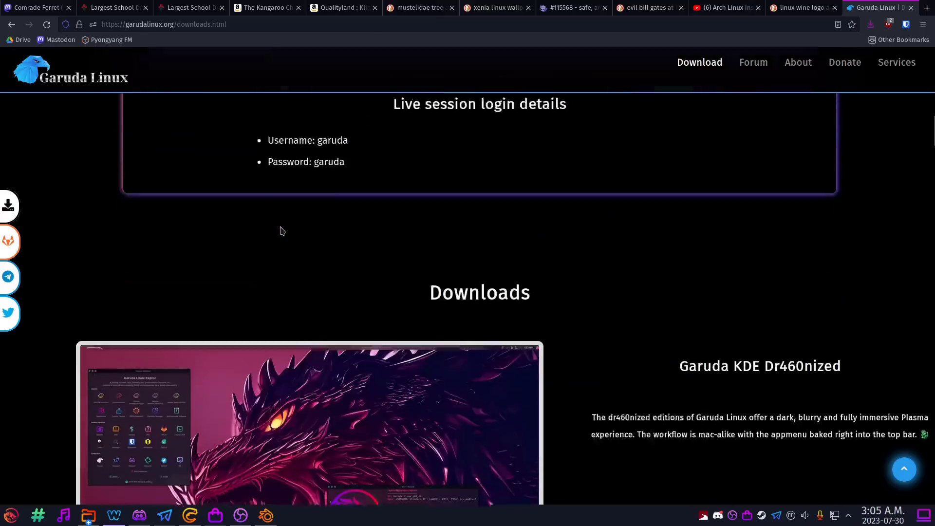
{"action": "scroll", "coordinate": [281, 230], "scroll_direction": "down", "scroll_amount": 4}
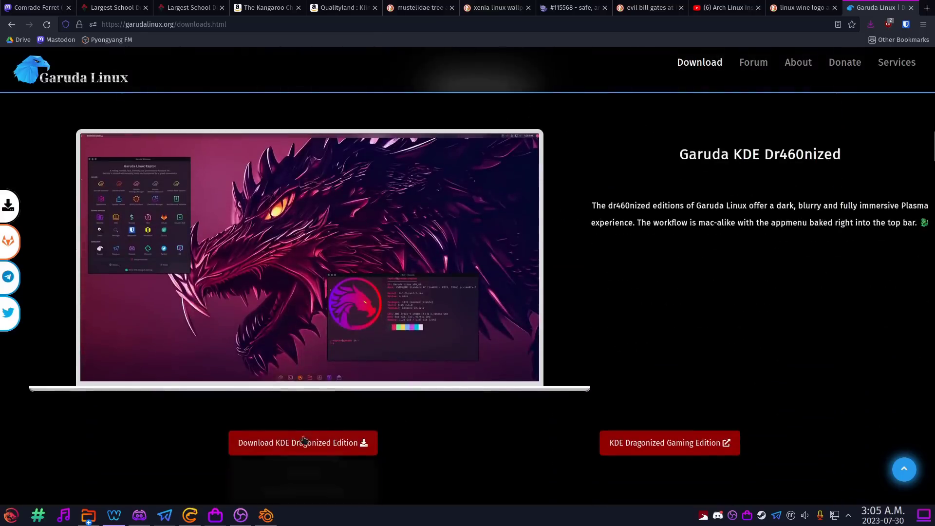
{"action": "scroll", "coordinate": [404, 347], "scroll_direction": "down", "scroll_amount": 2}
{"action": "scroll", "coordinate": [329, 344], "scroll_direction": "up", "scroll_amount": 2}
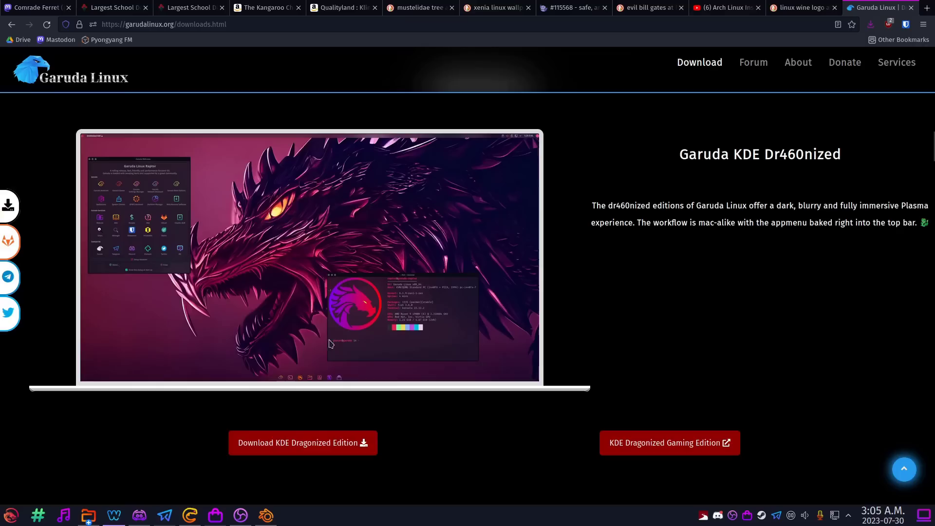
{"action": "mouse_move", "coordinate": [292, 455]}
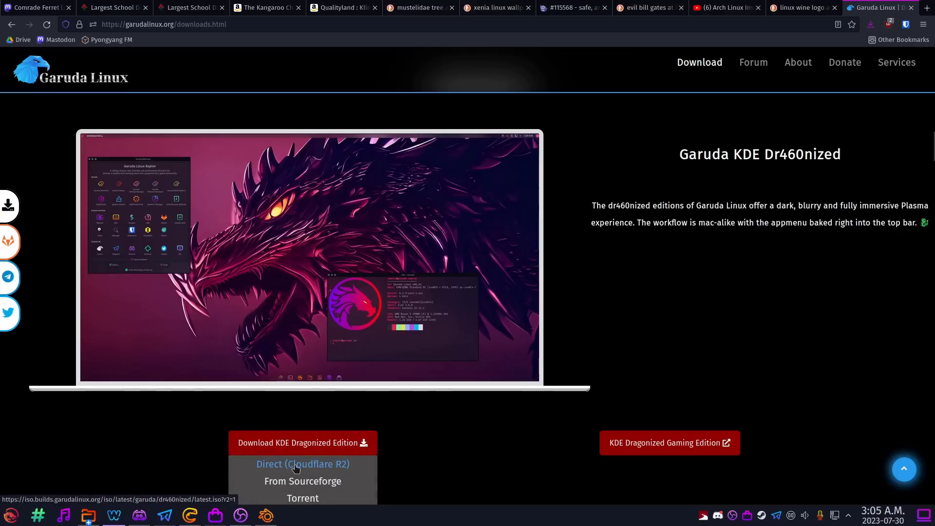
{"action": "left_click", "coordinate": [299, 467]}
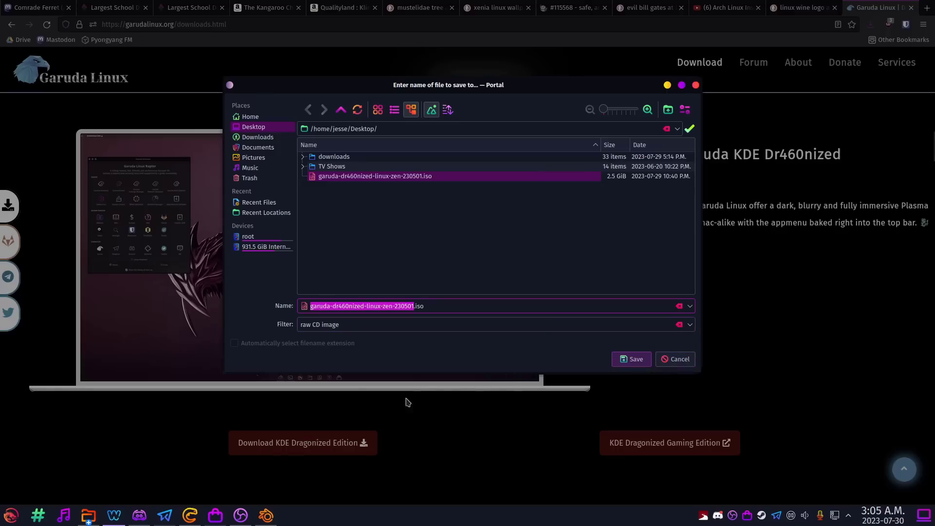
{"action": "left_click", "coordinate": [240, 516]}
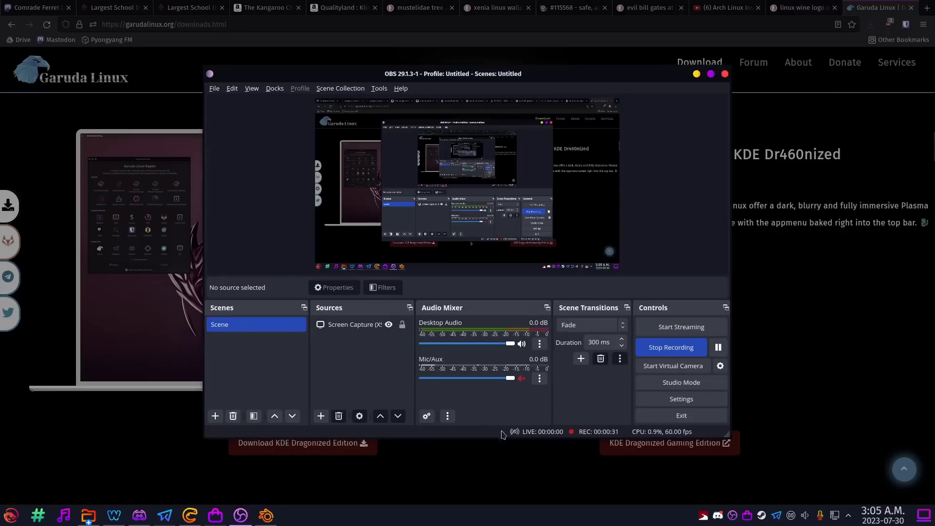
{"action": "left_click", "coordinate": [666, 348]}
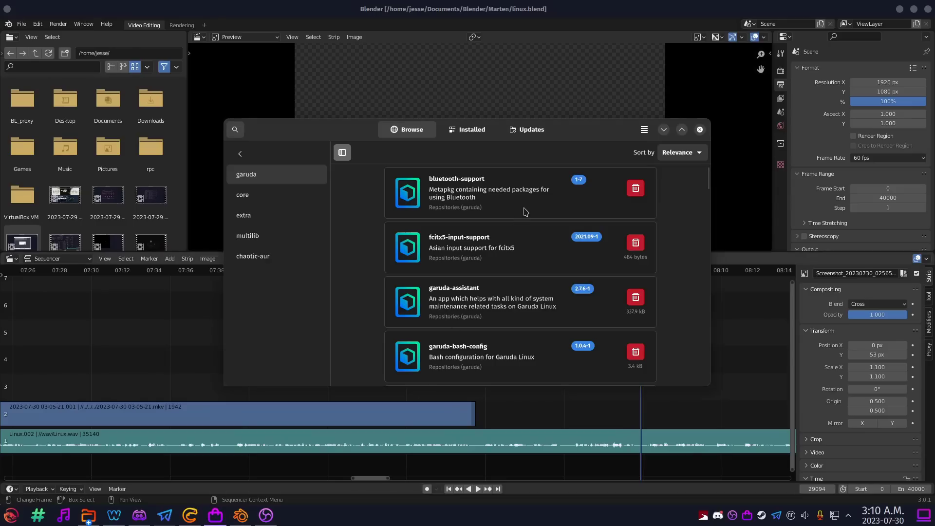
{"action": "scroll", "coordinate": [526, 214], "scroll_direction": "down", "scroll_amount": 1}
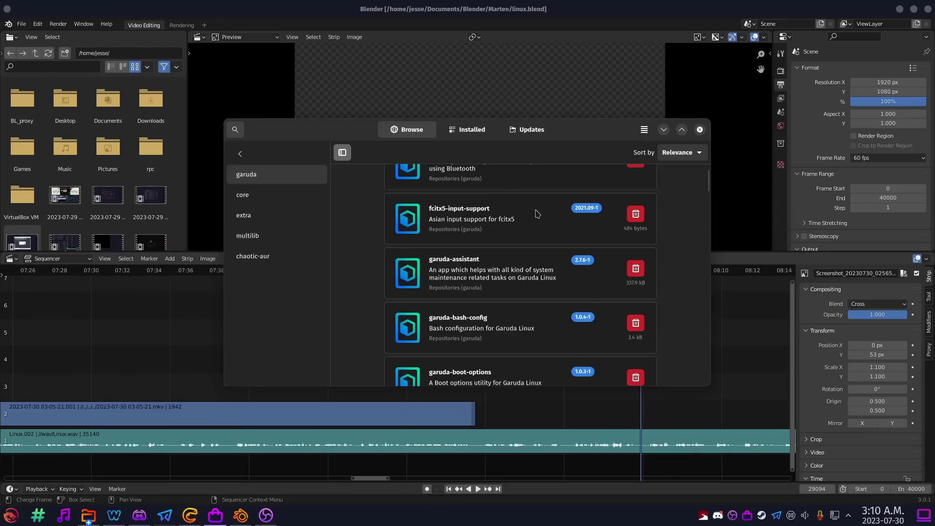
{"action": "scroll", "coordinate": [537, 214], "scroll_direction": "down", "scroll_amount": 7}
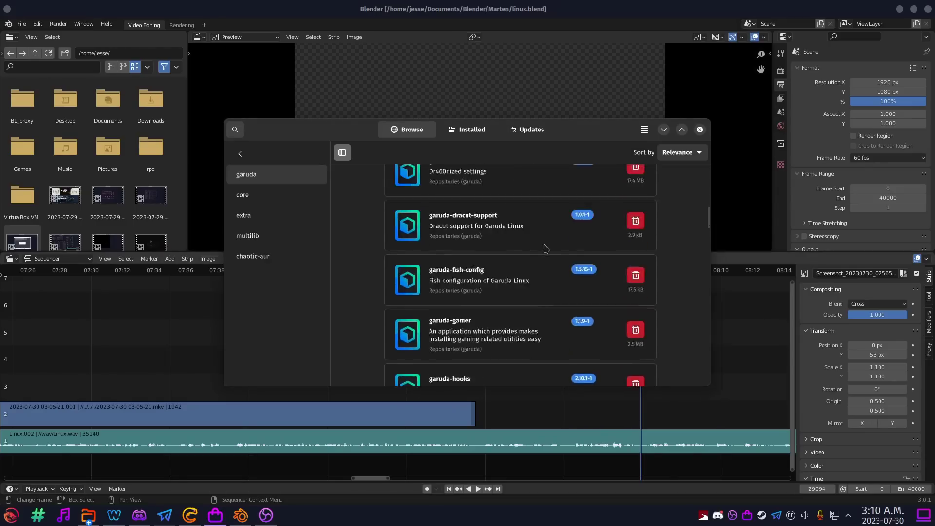
{"action": "scroll", "coordinate": [546, 249], "scroll_direction": "down", "scroll_amount": 8}
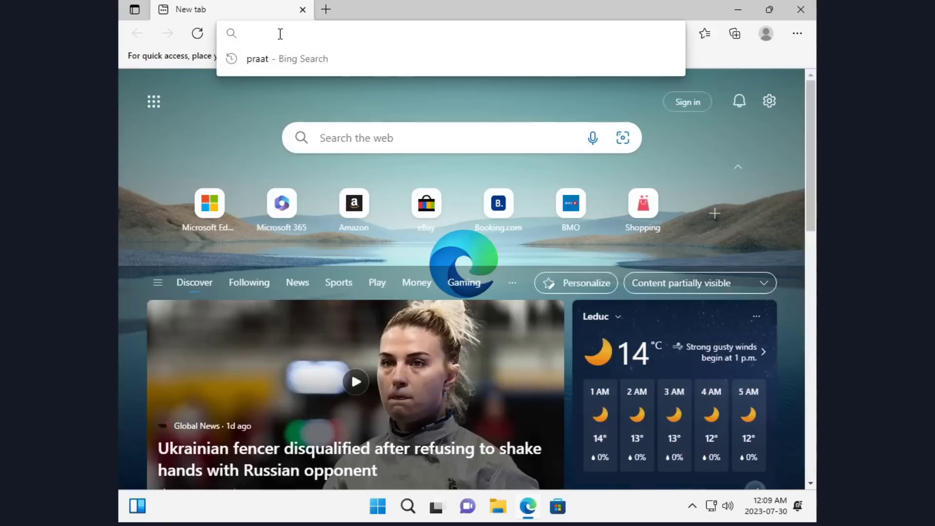
Search for 'rufus' and download rufus-4.2.exe from the official Rufus Downloads page.
{"action": "type", "text": "rufus"}
{"action": "key", "text": "Return"}
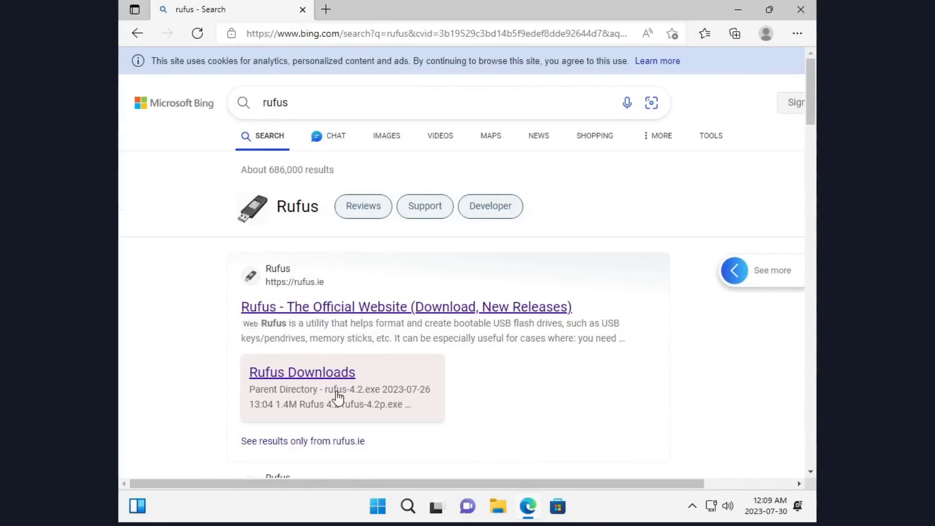
{"action": "left_click", "coordinate": [328, 371]}
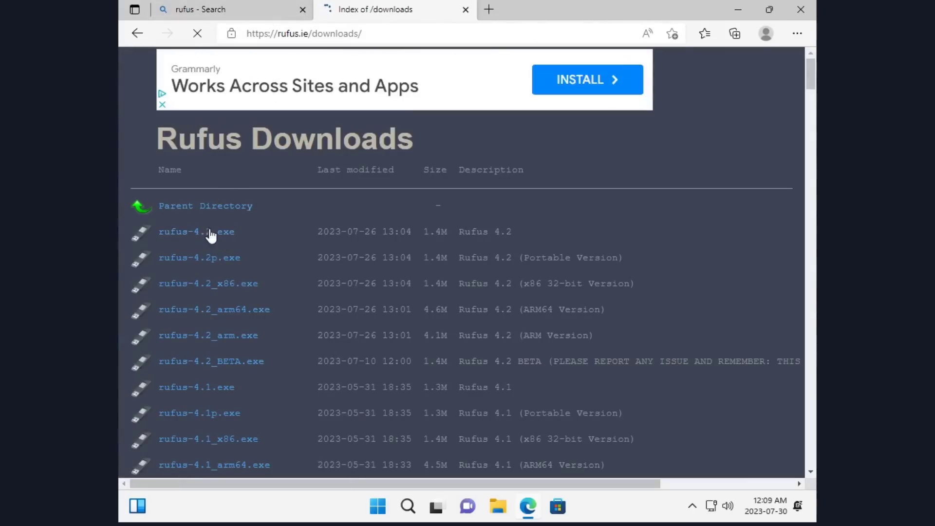
{"action": "left_click", "coordinate": [213, 234]}
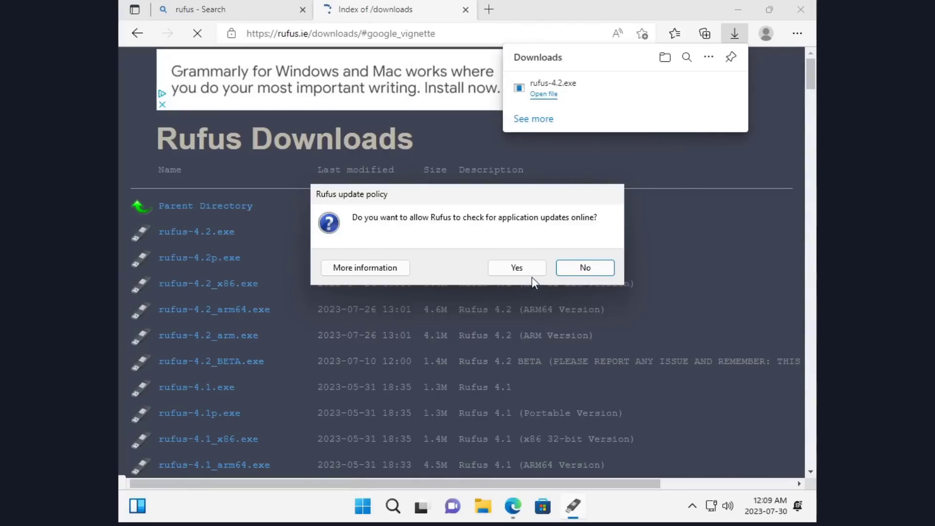
Run Rufus without online update checks and keep Disk or ISO image as boot selection.
{"action": "left_click", "coordinate": [577, 269]}
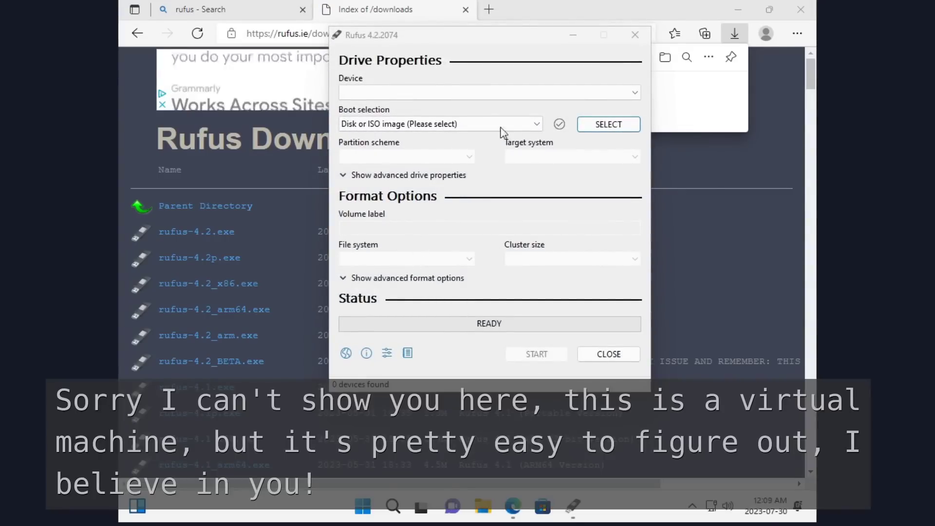
{"action": "left_click", "coordinate": [524, 126]}
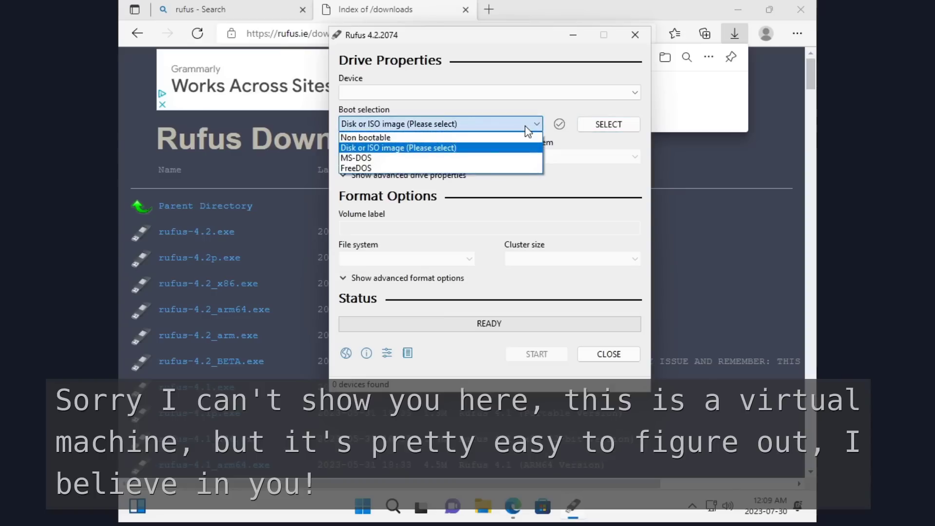
{"action": "left_click", "coordinate": [463, 148]}
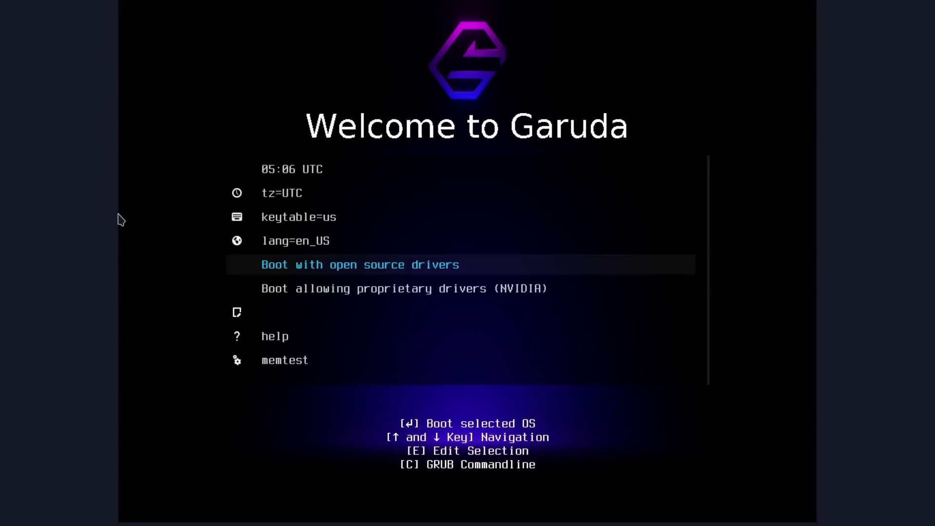
Choose the NVIDIA entry in the Garuda boot menu to start the live system.
{"action": "key", "text": "Up"}
{"action": "key", "text": "Down"}
{"action": "key", "text": "Down"}
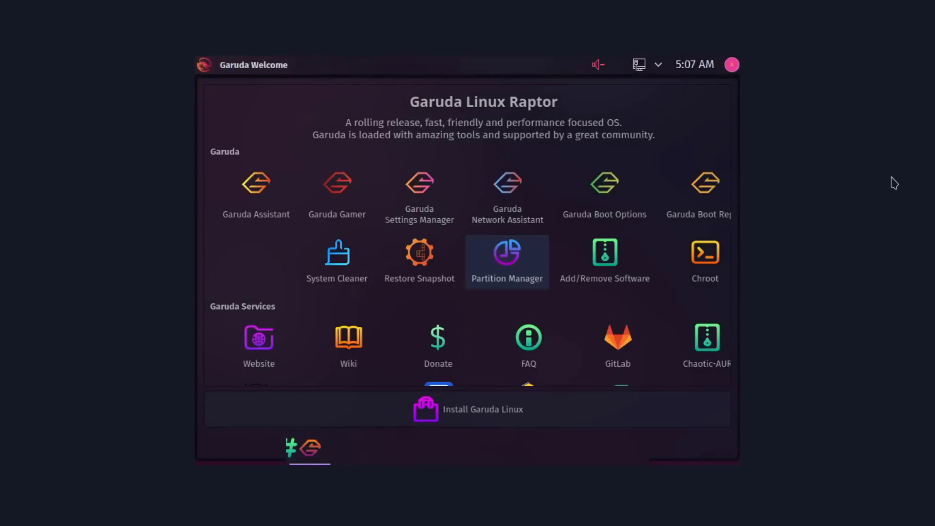
{"action": "left_click", "coordinate": [507, 263]}
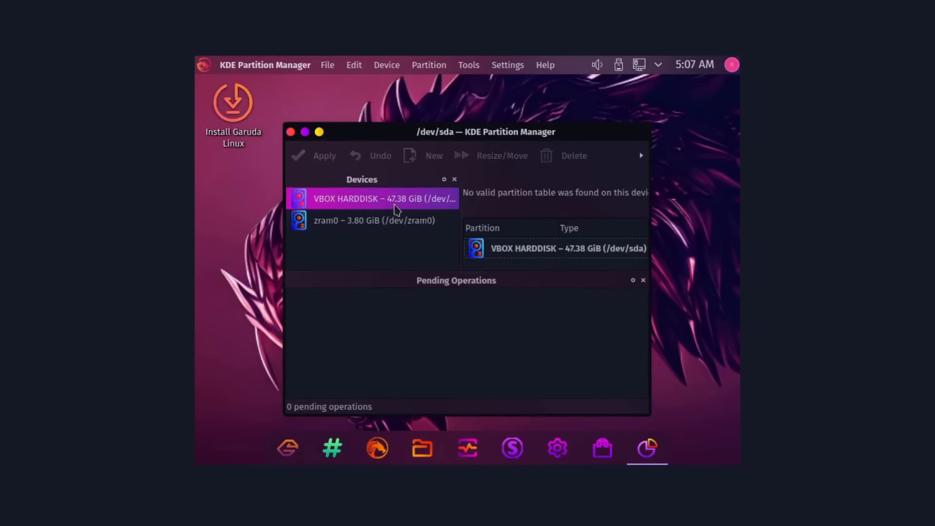
{"action": "right_click", "coordinate": [396, 209]}
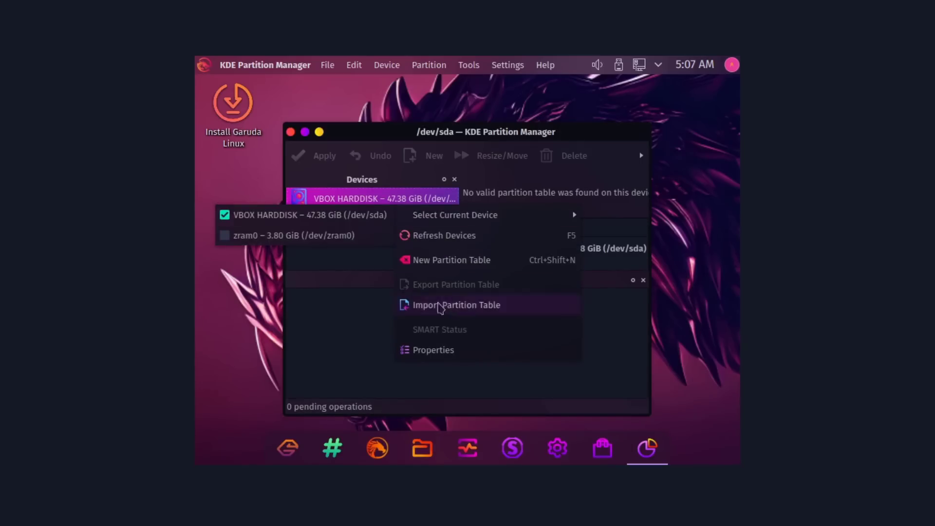
{"action": "left_click", "coordinate": [371, 264]}
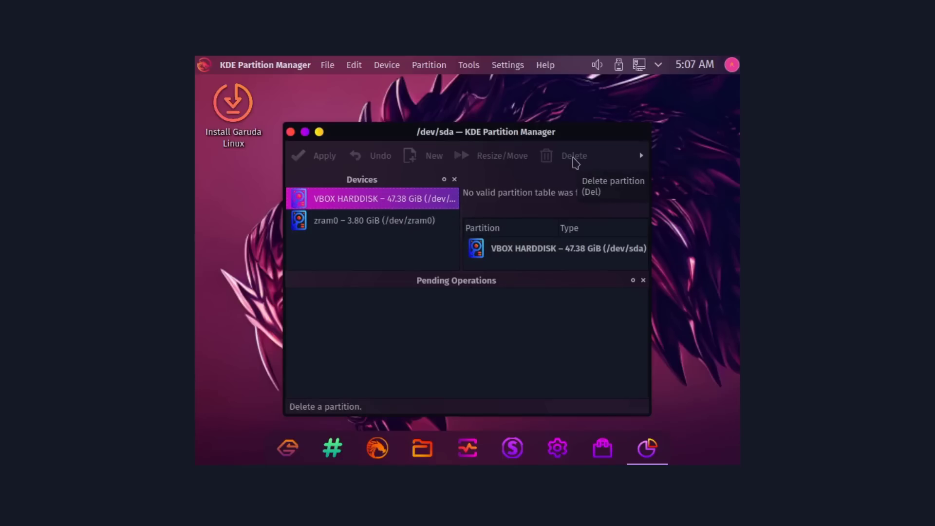
{"action": "right_click", "coordinate": [410, 207]}
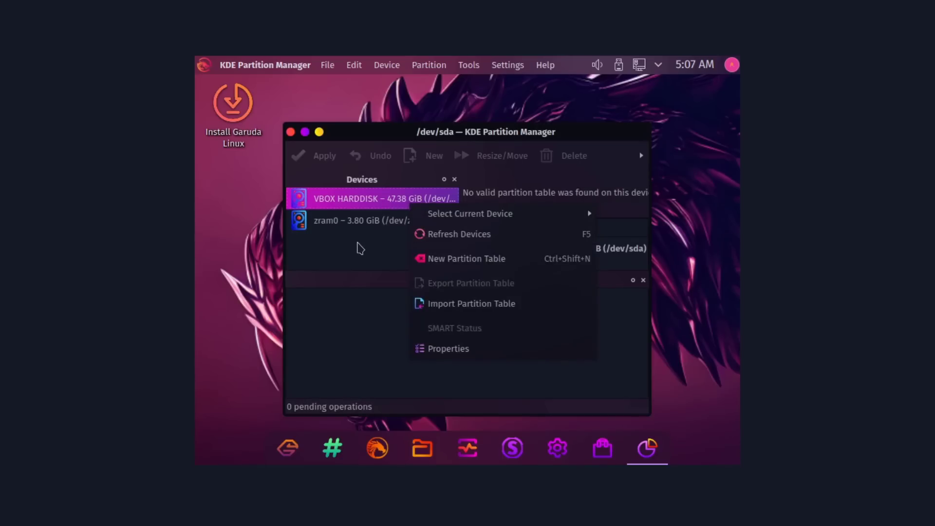
{"action": "left_click", "coordinate": [357, 247]}
{"action": "left_click", "coordinate": [378, 216]}
{"action": "left_click", "coordinate": [388, 209]}
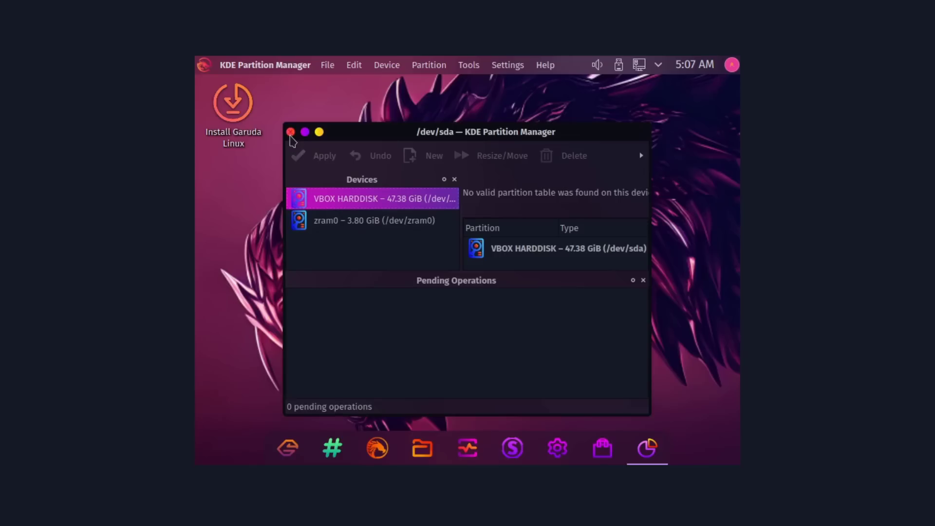
{"action": "left_click", "coordinate": [291, 135]}
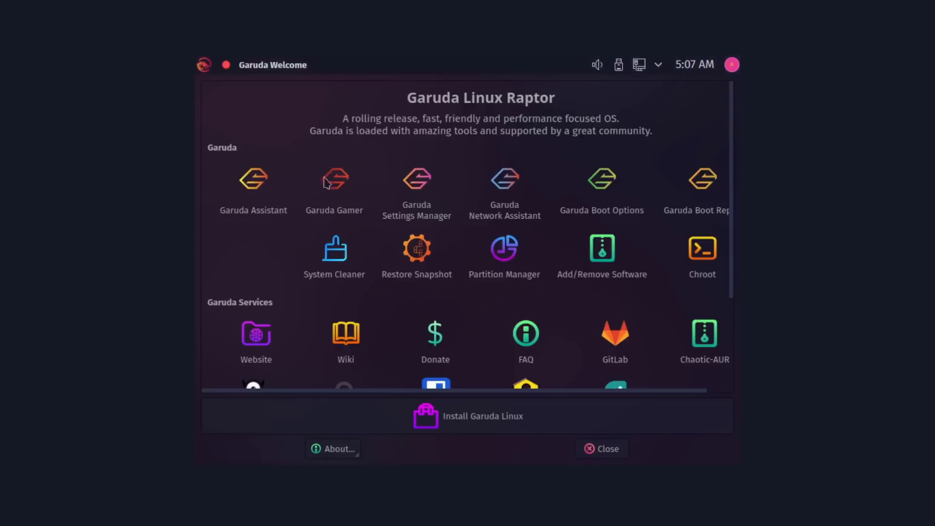
Start the installer and keep American English, Edmonton time zone and the default keyboard layout, then erase the whole disk.
{"action": "left_click", "coordinate": [458, 428]}
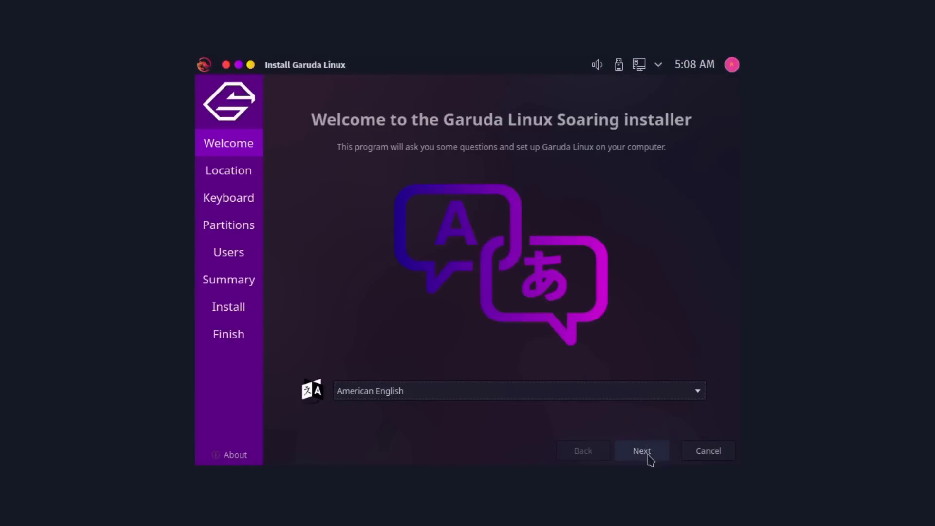
{"action": "left_click", "coordinate": [649, 456]}
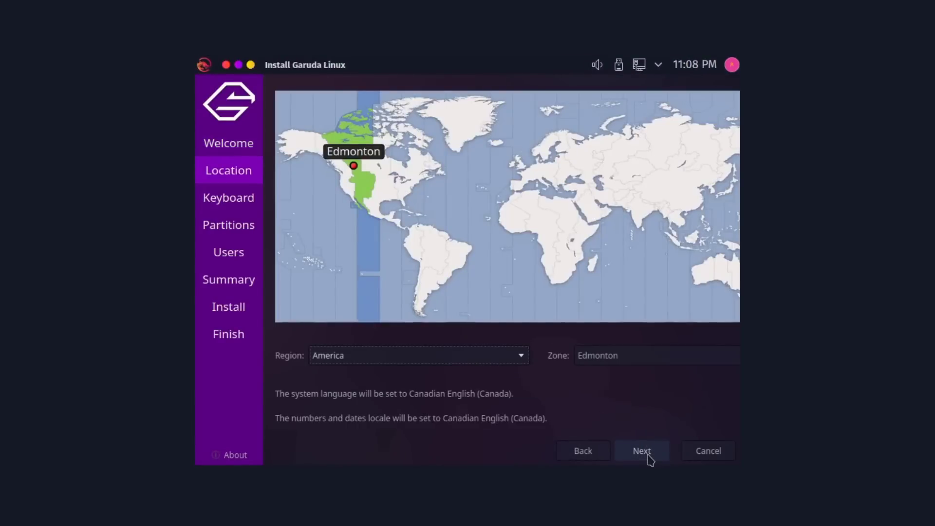
{"action": "left_click", "coordinate": [649, 455]}
{"action": "left_click", "coordinate": [650, 456]}
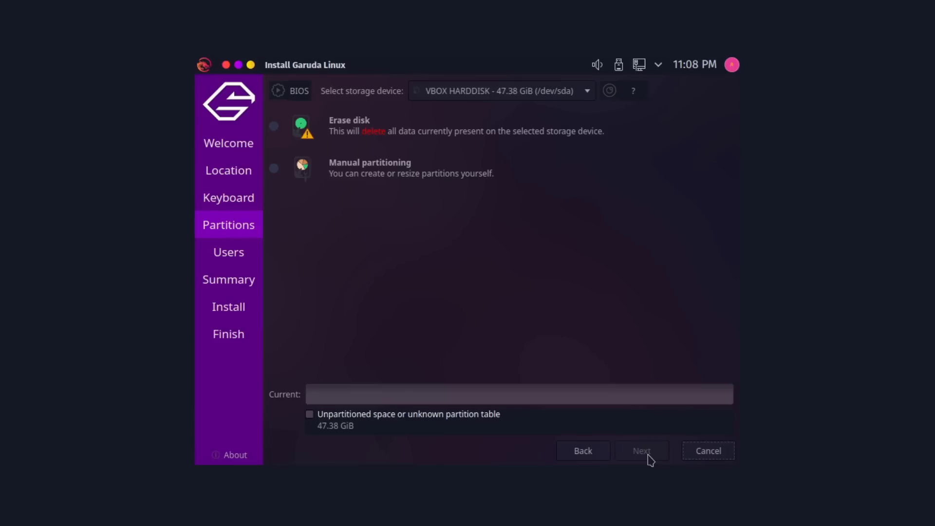
{"action": "left_click", "coordinate": [275, 128]}
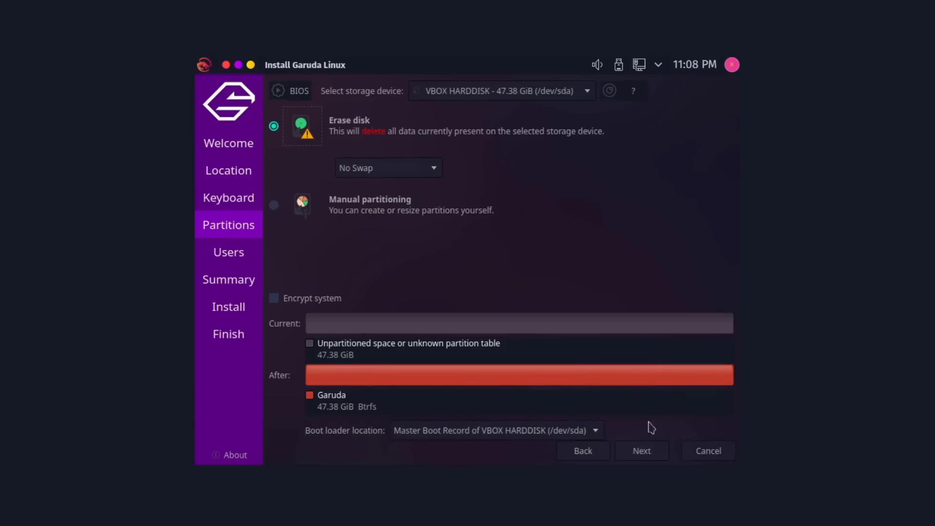
{"action": "left_click", "coordinate": [641, 451]}
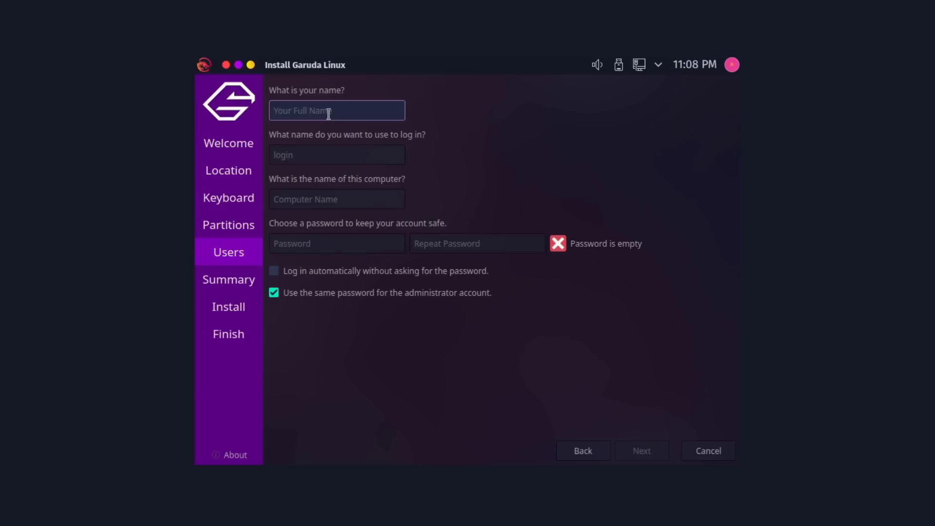
Create the user account by entering a username and typing the password twice.
{"action": "type", "text": "jesse"}
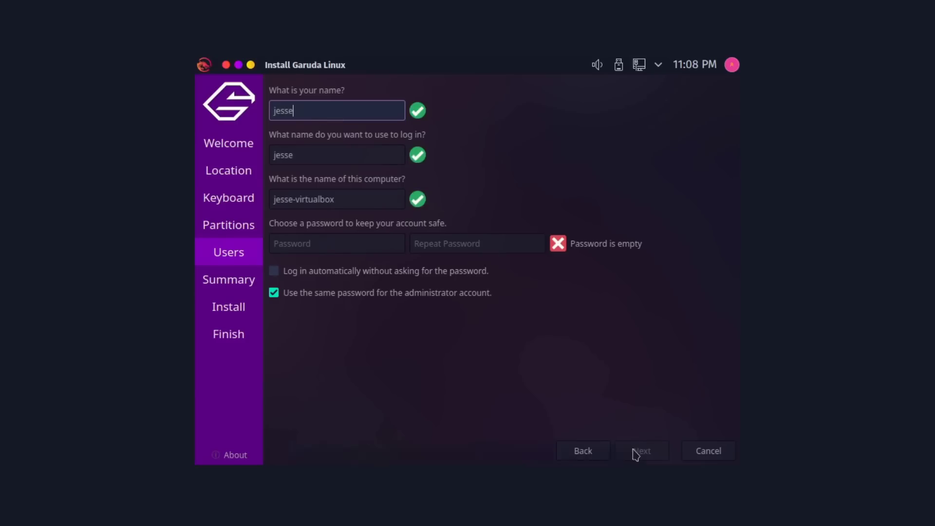
{"action": "left_click", "coordinate": [367, 242]}
{"action": "type", "text": "123"}
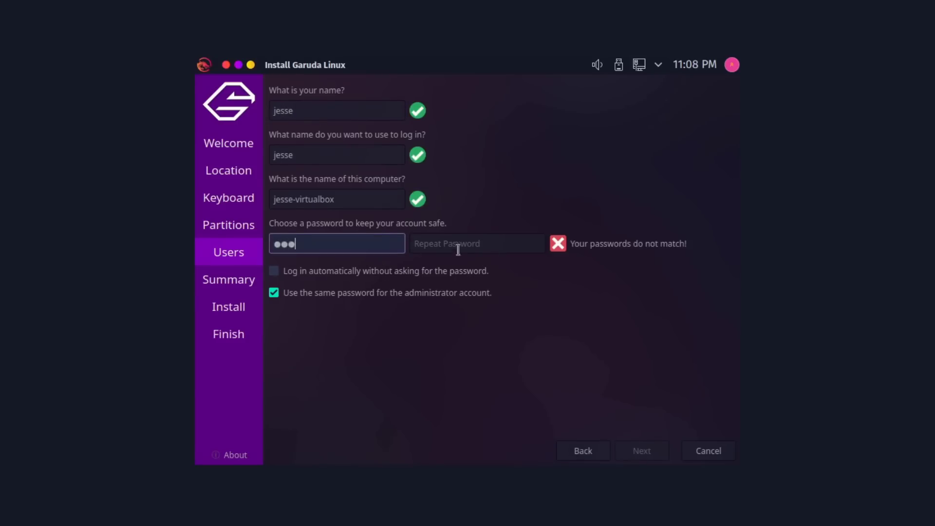
{"action": "left_click", "coordinate": [457, 245]}
{"action": "type", "text": "123"}
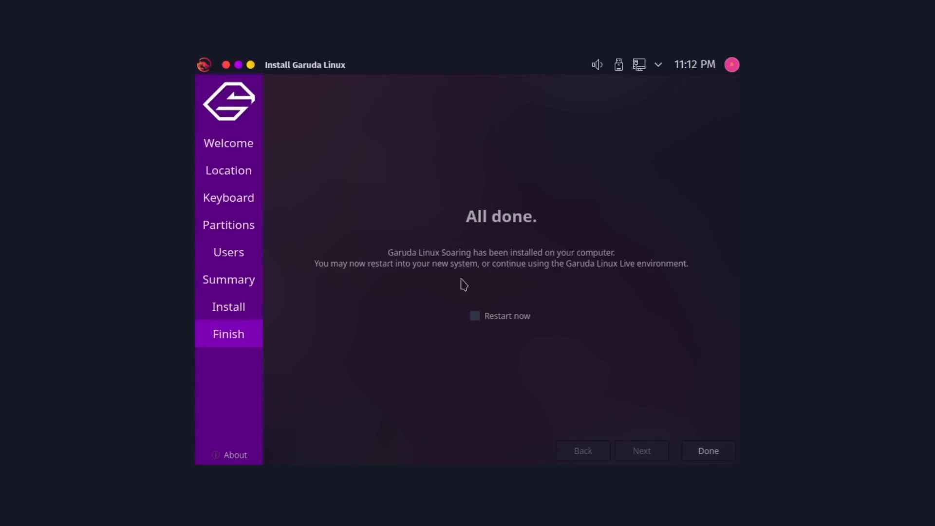
Tick 'Restart now' and click Done to reboot into the installed Garuda system.
{"action": "left_click", "coordinate": [487, 317]}
{"action": "left_click", "coordinate": [697, 453]}
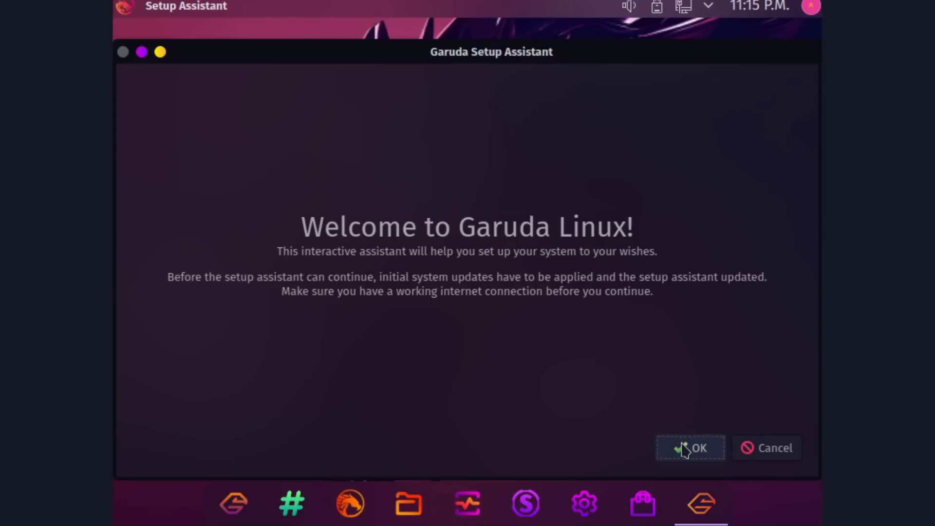
Run the initial system update, then browse the input method, software centre, kernel and office categories.
{"action": "left_click", "coordinate": [683, 446]}
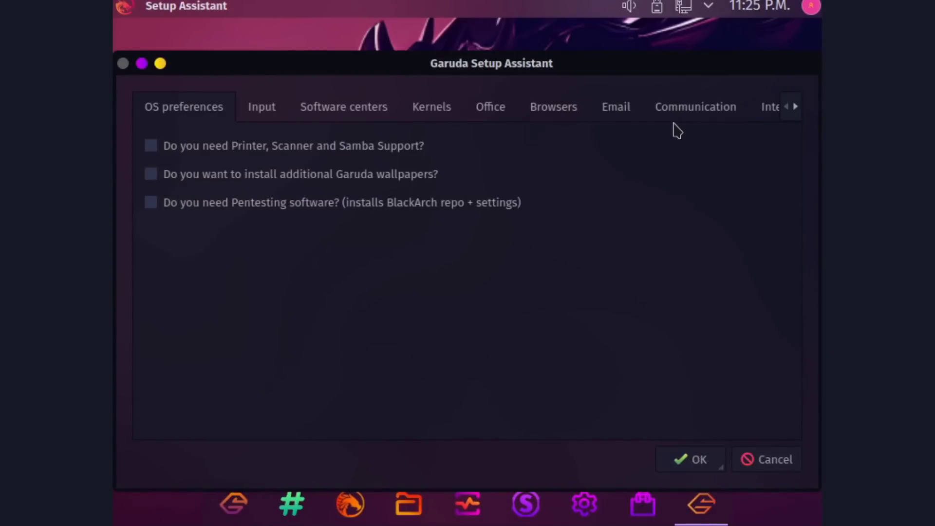
{"action": "left_click", "coordinate": [264, 108]}
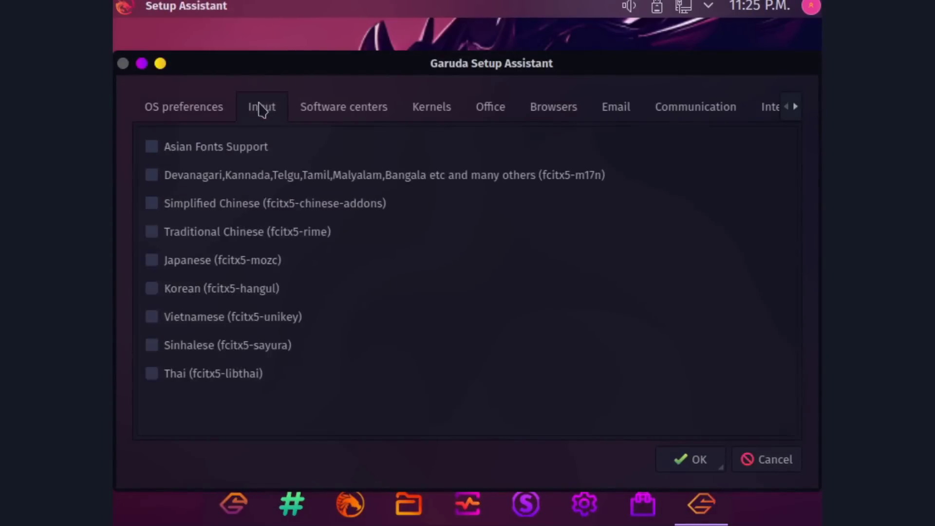
{"action": "left_click", "coordinate": [306, 105]}
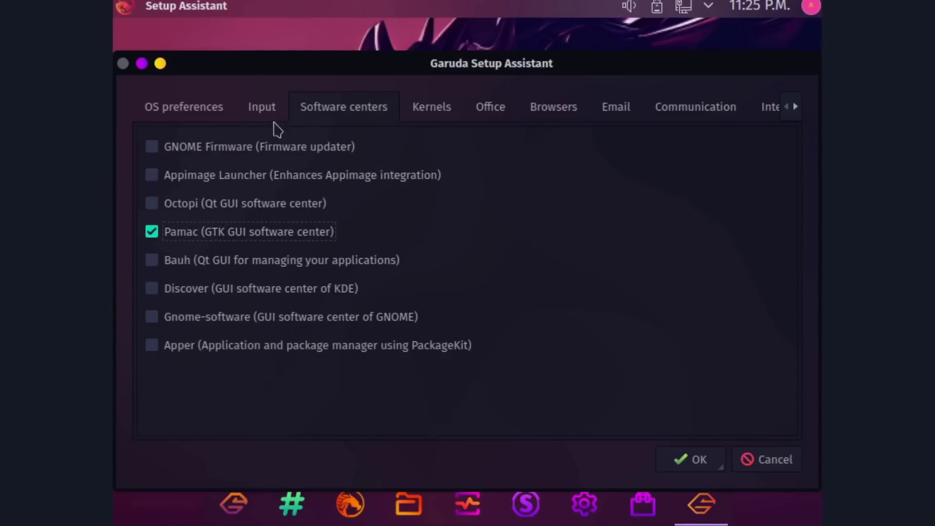
{"action": "left_click", "coordinate": [444, 113]}
{"action": "left_click", "coordinate": [493, 115]}
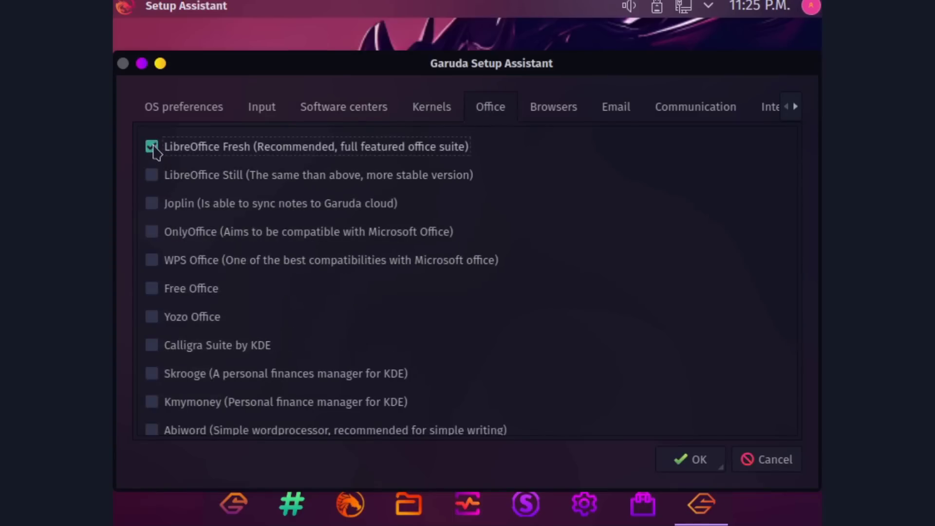
Select Telegram, Discord and Element from the communication apps.
{"action": "scroll", "coordinate": [525, 244], "scroll_direction": "down", "scroll_amount": 3}
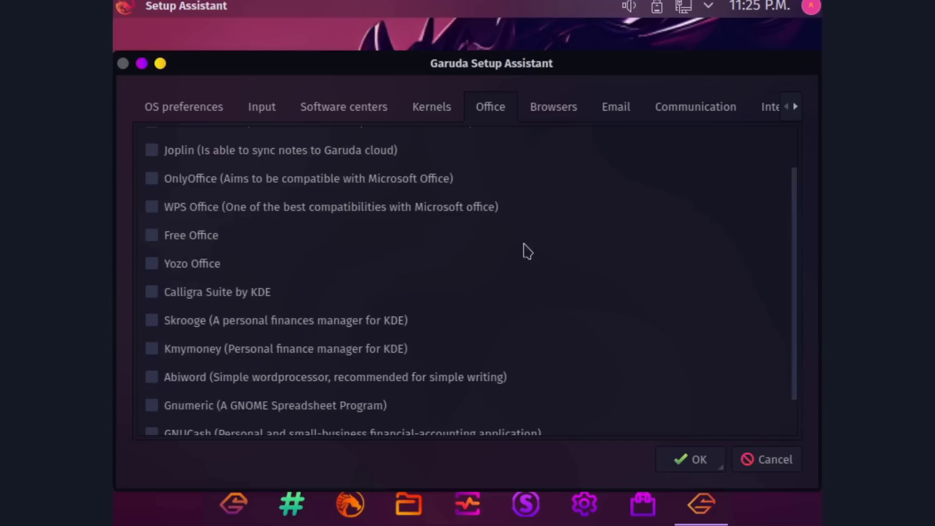
{"action": "left_click", "coordinate": [555, 109]}
{"action": "left_click", "coordinate": [615, 109]}
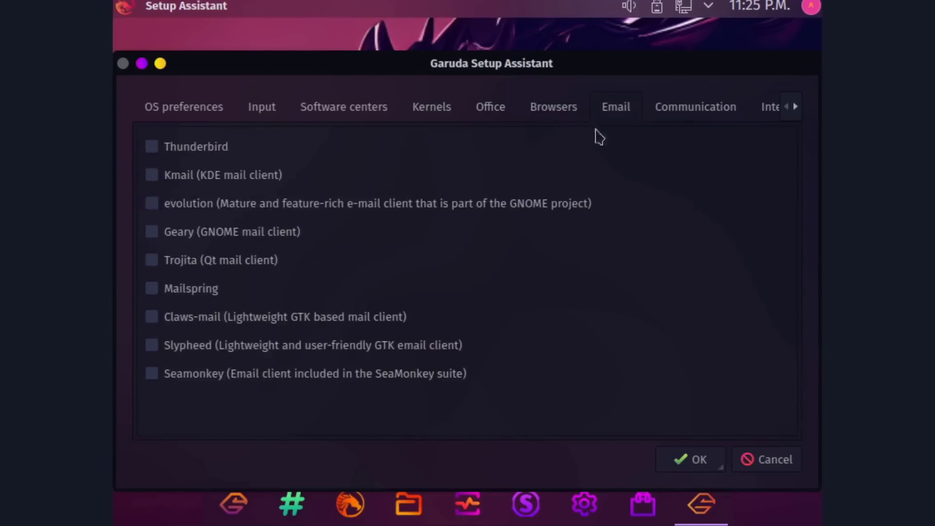
{"action": "left_click", "coordinate": [695, 107]}
{"action": "left_click", "coordinate": [151, 146]}
{"action": "left_click", "coordinate": [151, 175]}
{"action": "left_click", "coordinate": [151, 260]}
Select Audacity from the audio apps, and OBS Studio and VLC from the video apps.
{"action": "scroll", "coordinate": [202, 349], "scroll_direction": "down", "scroll_amount": 2}
{"action": "left_click", "coordinate": [796, 107]}
{"action": "left_click", "coordinate": [504, 106]}
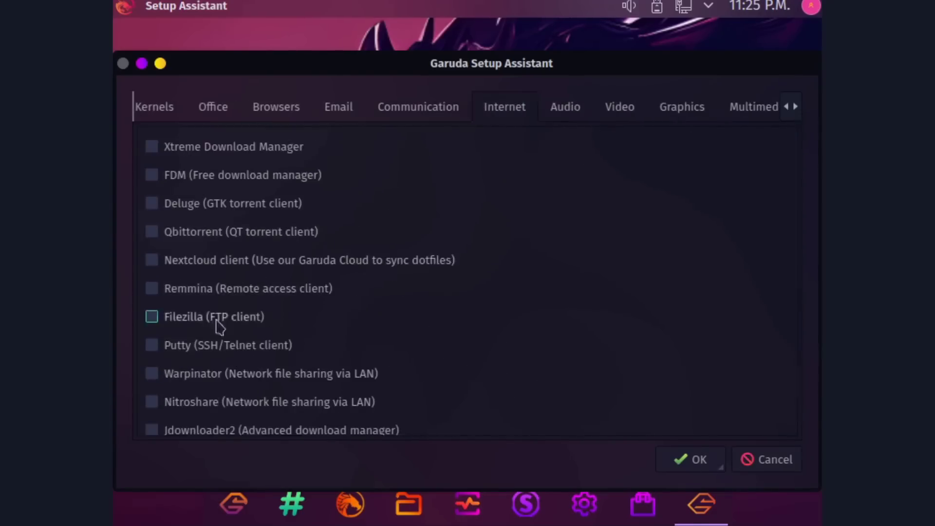
{"action": "left_click", "coordinate": [565, 106]}
{"action": "left_click", "coordinate": [217, 317]}
{"action": "scroll", "coordinate": [209, 359], "scroll_direction": "down", "scroll_amount": 2}
{"action": "left_click", "coordinate": [620, 107]}
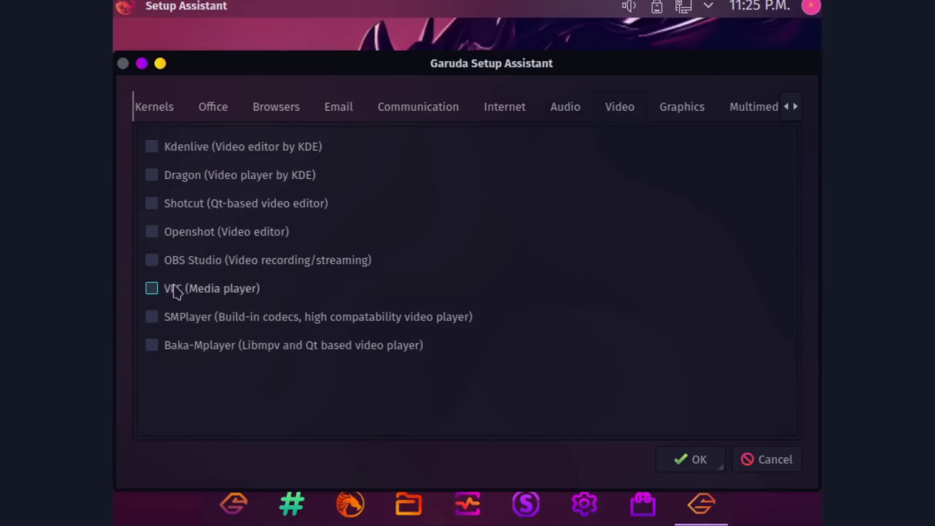
{"action": "left_click", "coordinate": [152, 259]}
{"action": "left_click", "coordinate": [152, 288]}
Look through the graphics, multimedia, development and miscellaneous app categories.
{"action": "left_click", "coordinate": [681, 106]}
{"action": "scroll", "coordinate": [390, 273], "scroll_direction": "down", "scroll_amount": 5}
{"action": "scroll", "coordinate": [292, 243], "scroll_direction": "up", "scroll_amount": 5}
{"action": "left_click", "coordinate": [795, 107]}
{"action": "left_click", "coordinate": [496, 107]}
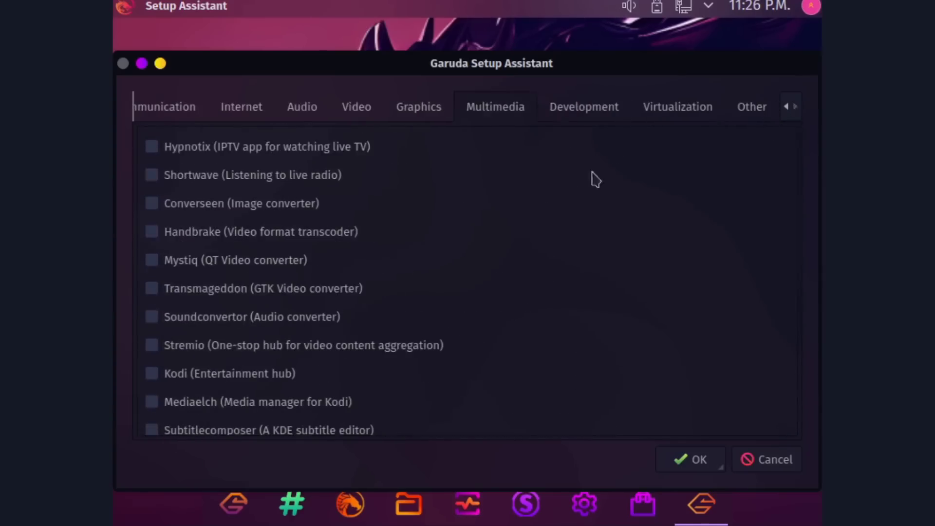
{"action": "left_click", "coordinate": [584, 106]}
{"action": "scroll", "coordinate": [336, 311], "scroll_direction": "down", "scroll_amount": 5}
{"action": "left_click", "coordinate": [748, 108]}
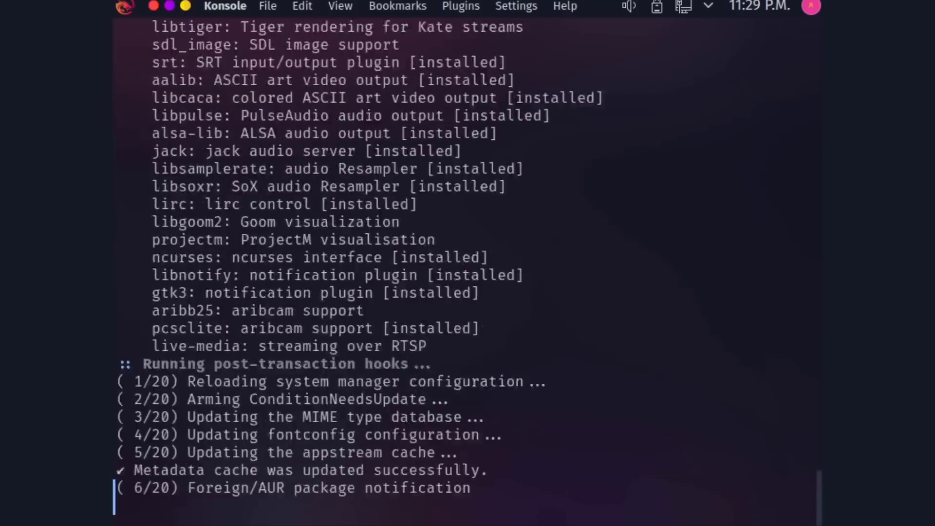
Close the setup assistant, open Garuda Gamer and tick Lutris under Launchers.
{"action": "left_click", "coordinate": [794, 471]}
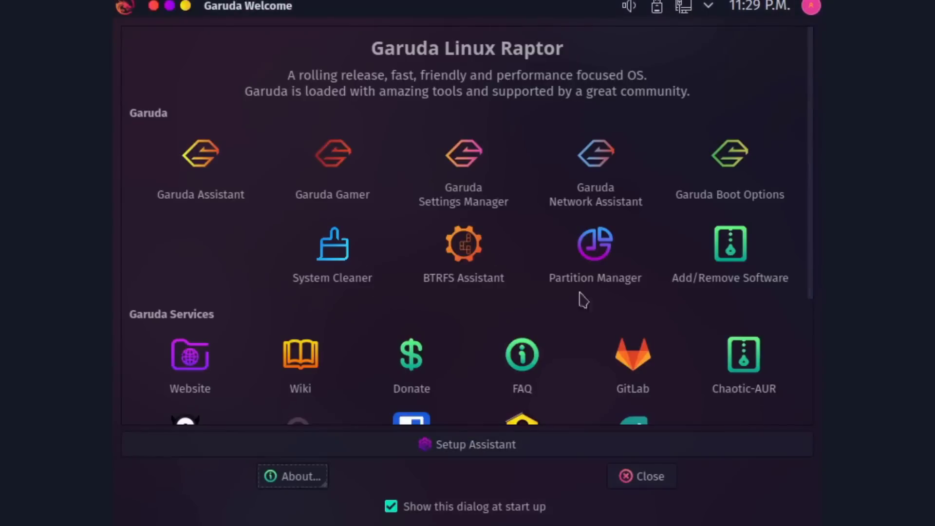
{"action": "left_click", "coordinate": [343, 182]}
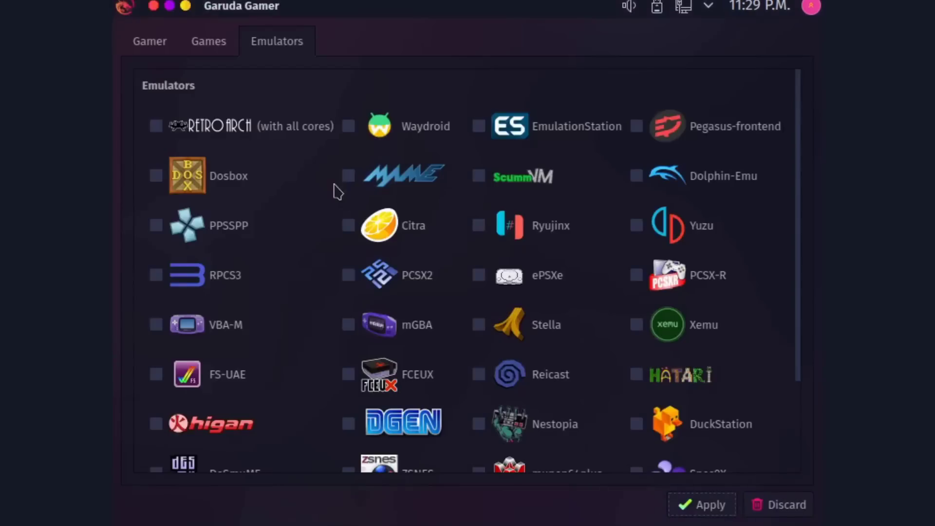
{"action": "left_click", "coordinate": [150, 43]}
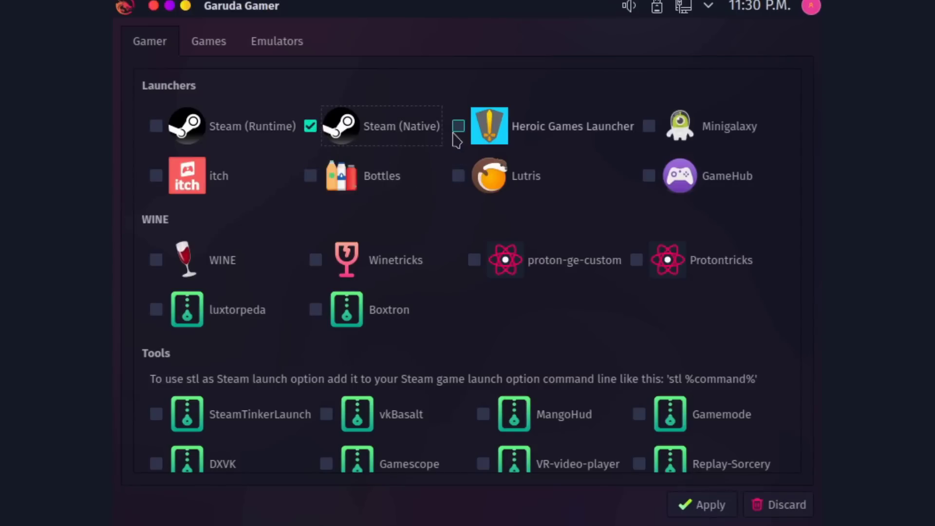
{"action": "left_click", "coordinate": [457, 177]}
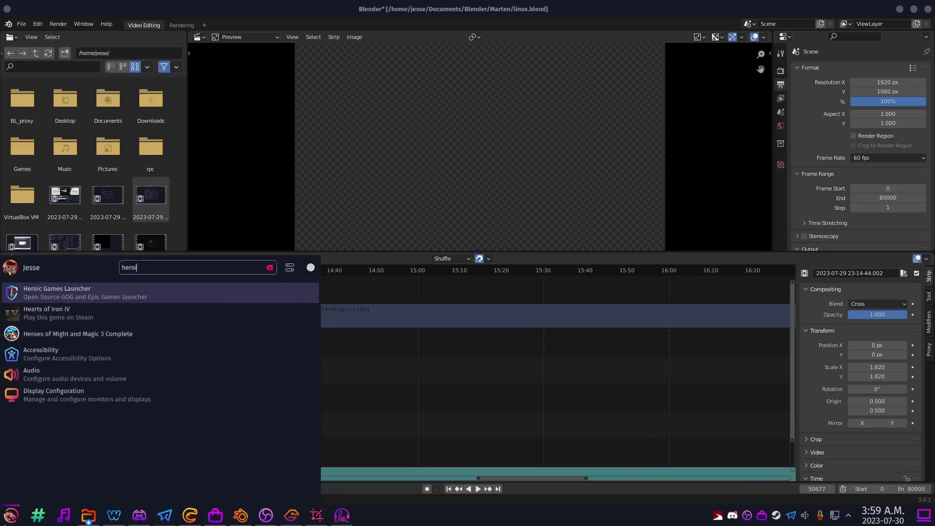
Launch Heroic Games Launcher from the app search and scroll through its 32-game library.
{"action": "type", "text": "c"}
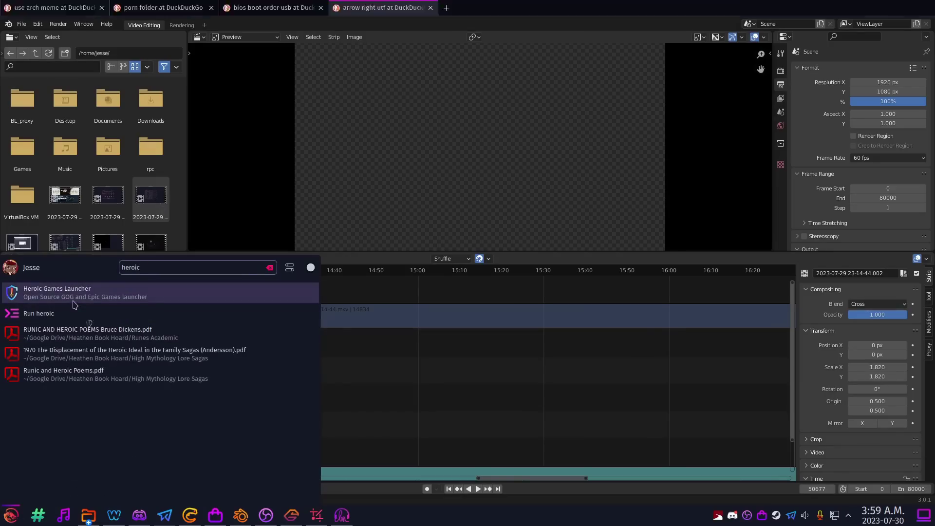
{"action": "left_click", "coordinate": [74, 301]}
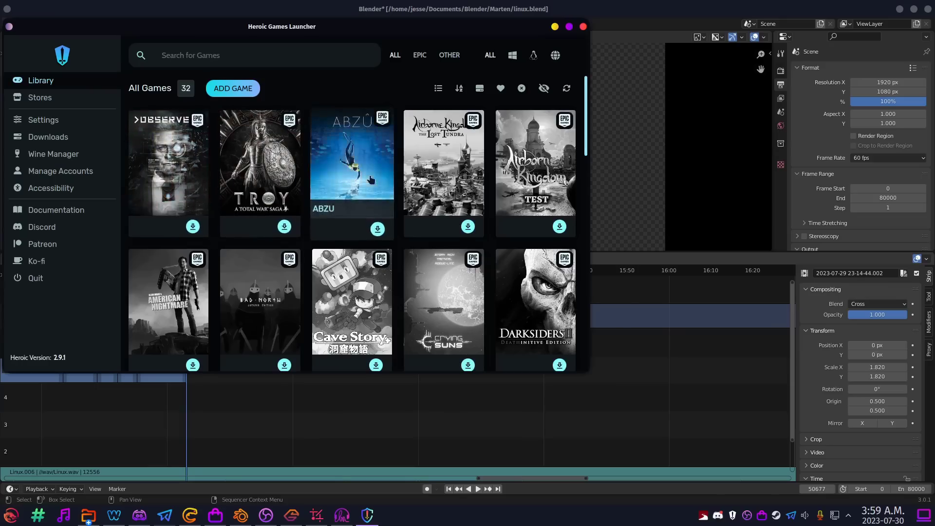
{"action": "scroll", "coordinate": [351, 273], "scroll_direction": "down", "scroll_amount": 5}
{"action": "scroll", "coordinate": [430, 223], "scroll_direction": "down", "scroll_amount": 3}
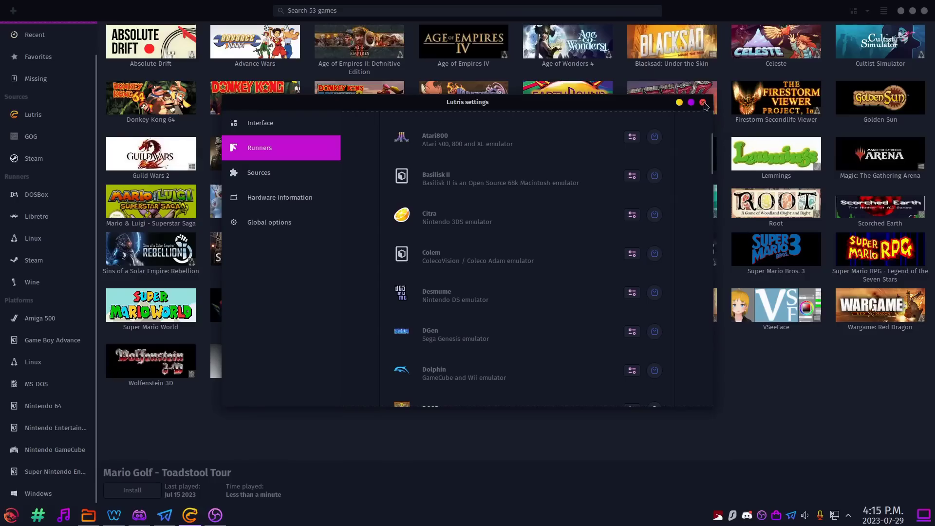
Add the Mario Golf GameCube disc image to the Lutris library by dragging it in.
{"action": "left_click", "coordinate": [703, 102]}
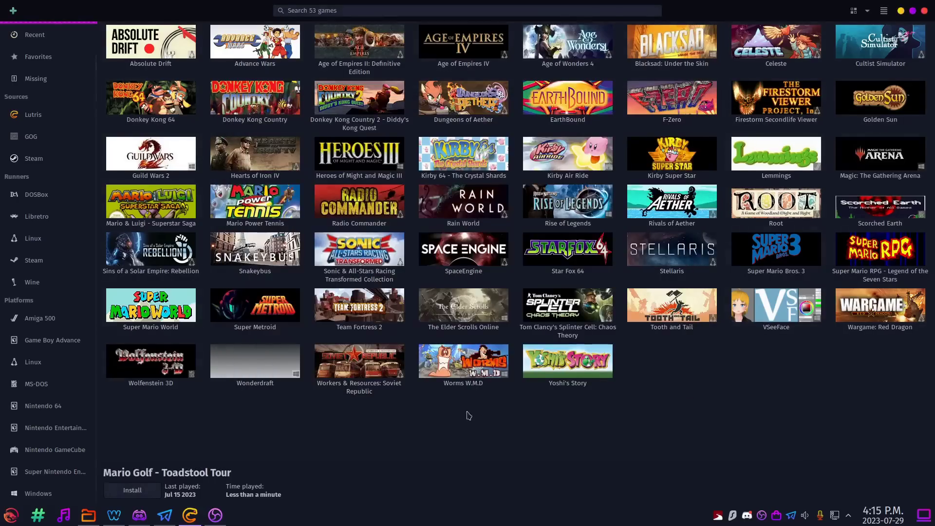
{"action": "left_click", "coordinate": [88, 515]}
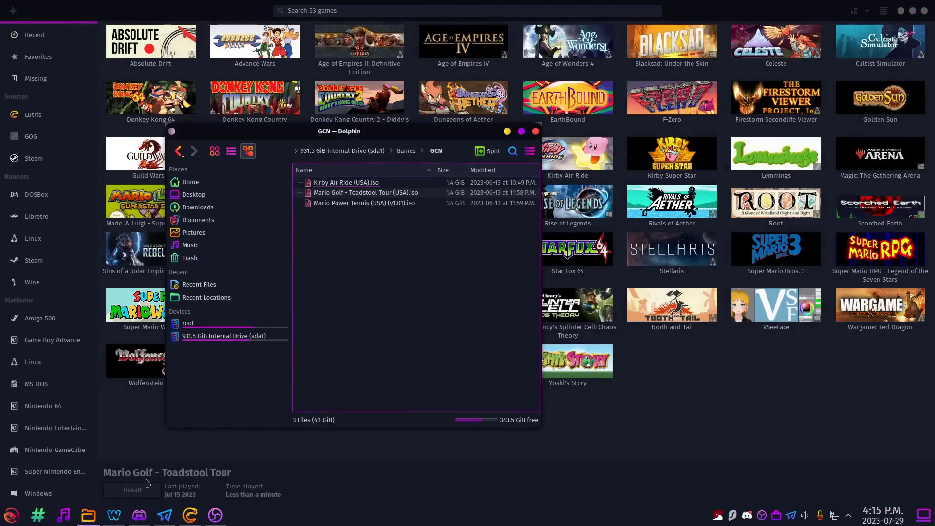
{"action": "left_click_drag", "start_coordinate": [370, 194], "coordinate": [689, 366]}
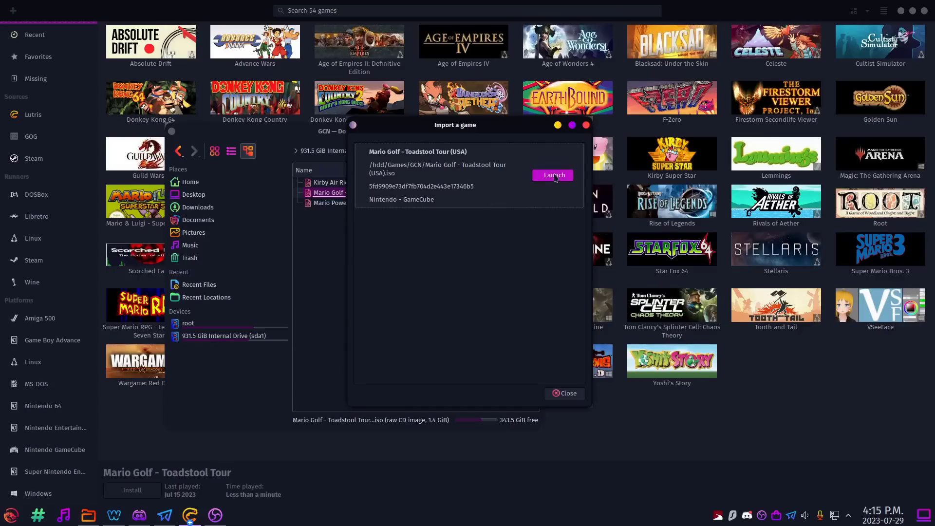
{"action": "left_click", "coordinate": [564, 393]}
{"action": "left_click", "coordinate": [535, 132]}
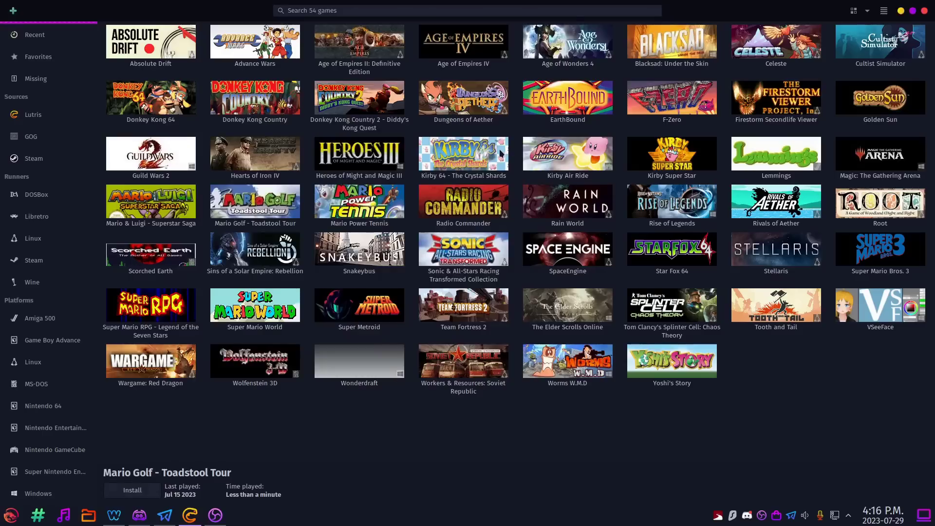
Launch Mario Golf - Toadstool Tour and agree to install the missing Dolphin runner.
{"action": "left_click", "coordinate": [281, 222]}
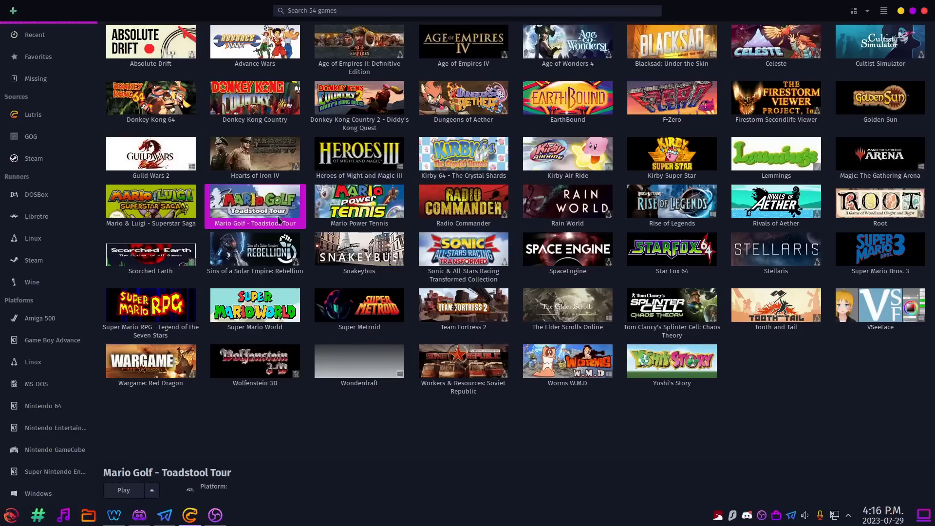
{"action": "left_click", "coordinate": [124, 490]}
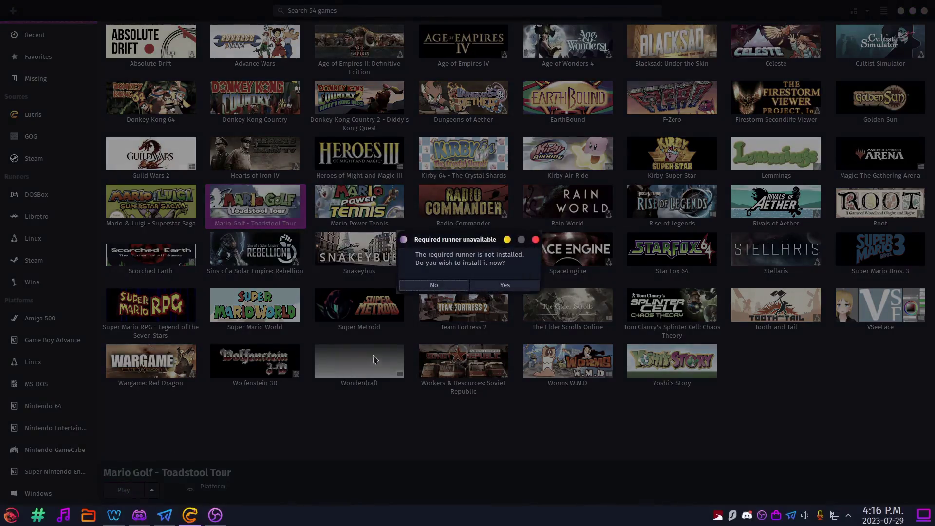
{"action": "left_click", "coordinate": [486, 290]}
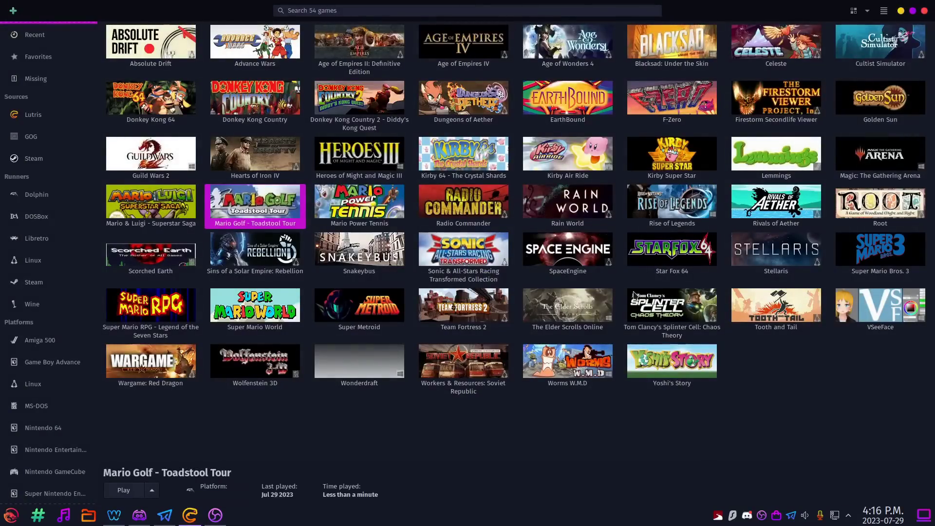
Start Steam from within Lutris.
{"action": "mouse_move", "coordinate": [194, 520]}
{"action": "mouse_move", "coordinate": [52, 287]}
{"action": "left_click", "coordinate": [73, 283]}
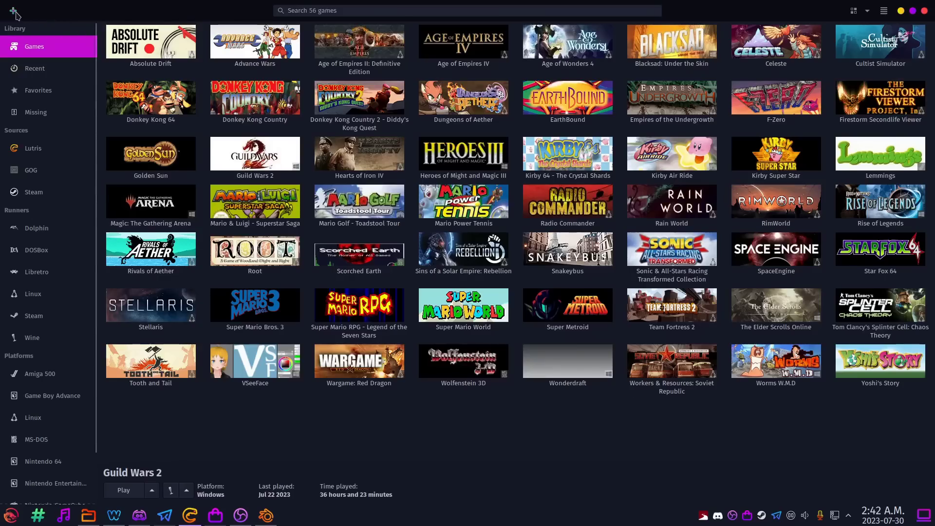
Search Lutris for 'elder scrolls online' and choose its Standalone (Wine) install.
{"action": "left_click", "coordinate": [14, 13]}
{"action": "left_click", "coordinate": [442, 182]}
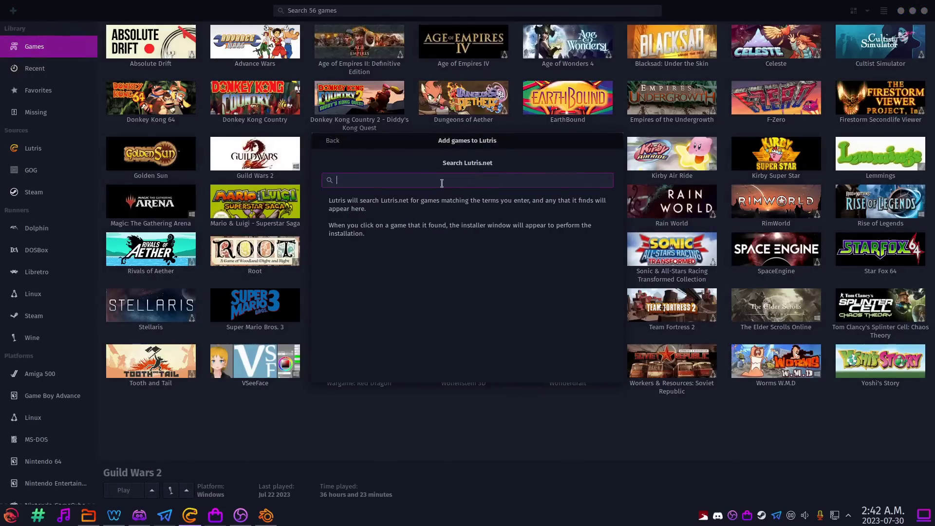
{"action": "type", "text": "elder scrolls online"}
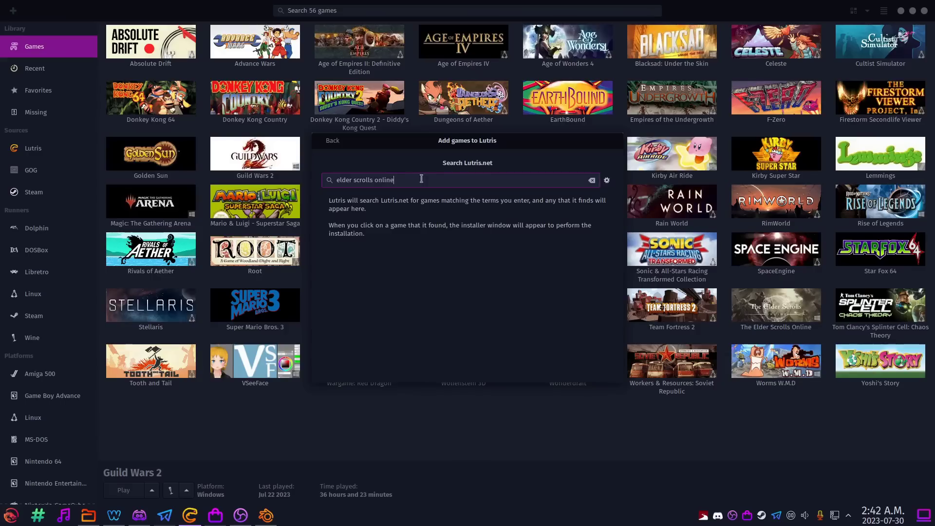
{"action": "left_click", "coordinate": [400, 217]}
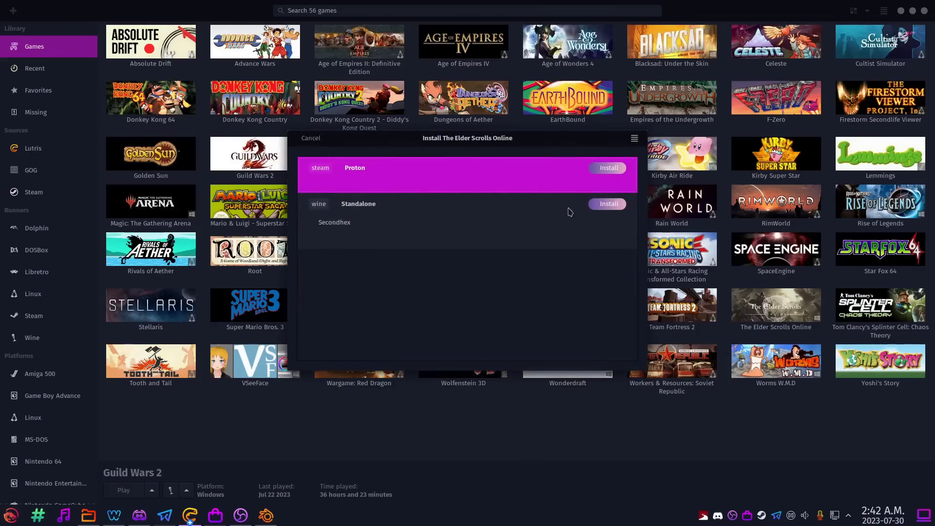
{"action": "left_click", "coordinate": [603, 209]}
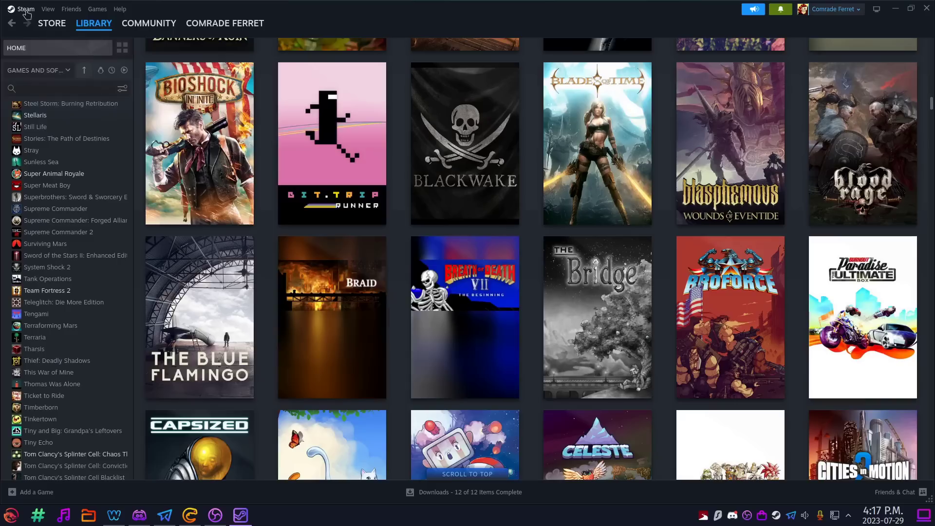
Open Steam's Compatibility settings page.
{"action": "left_click", "coordinate": [22, 9]}
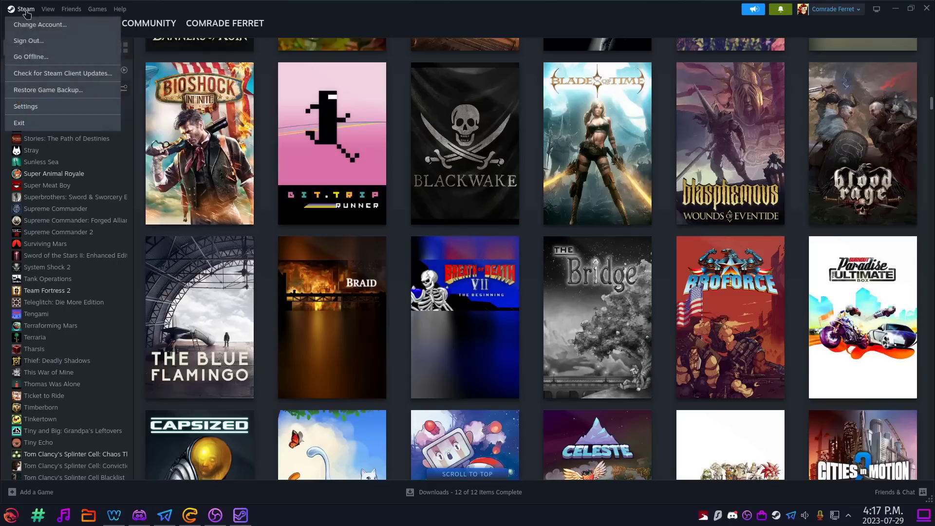
{"action": "left_click", "coordinate": [41, 106]}
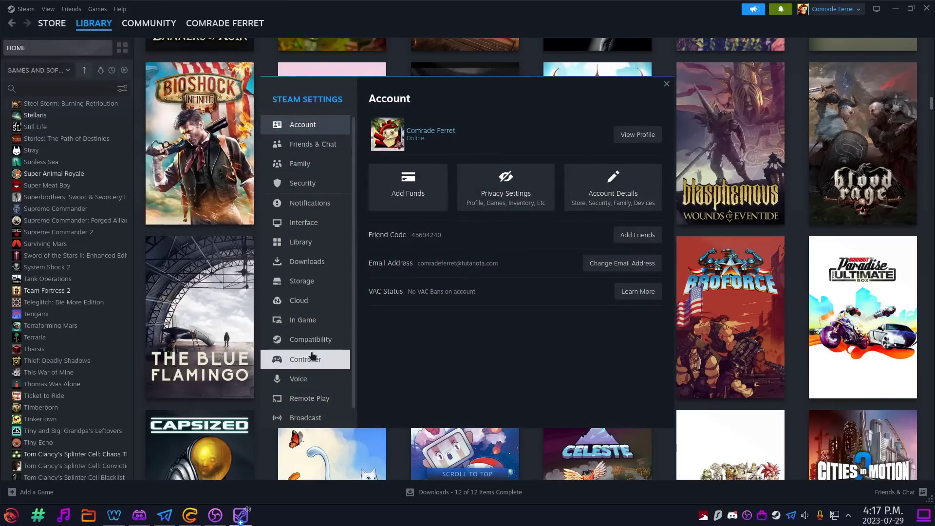
{"action": "scroll", "coordinate": [319, 331], "scroll_direction": "down", "scroll_amount": 1}
{"action": "left_click", "coordinate": [321, 329]}
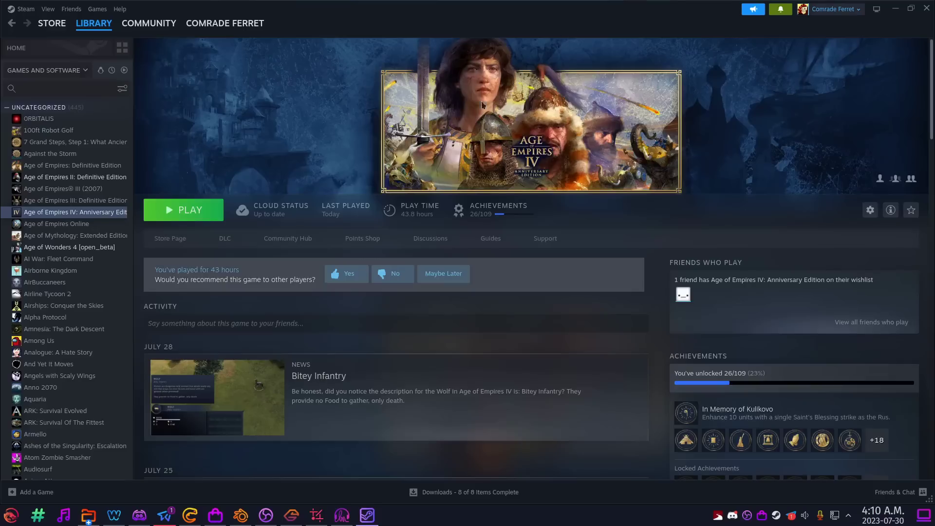
Force a specific Steam Play compatibility tool in Age of Empires IV's properties.
{"action": "right_click", "coordinate": [98, 214]}
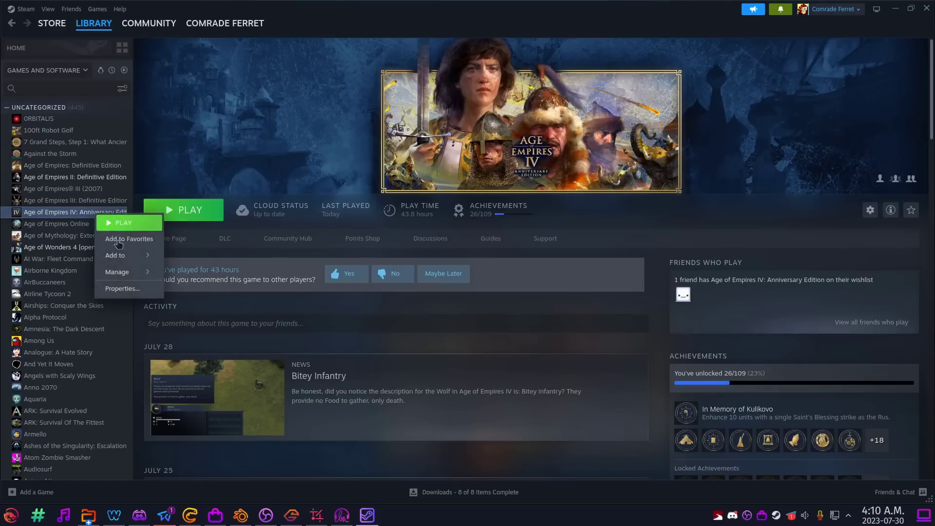
{"action": "left_click", "coordinate": [119, 288]}
{"action": "left_click", "coordinate": [308, 196]}
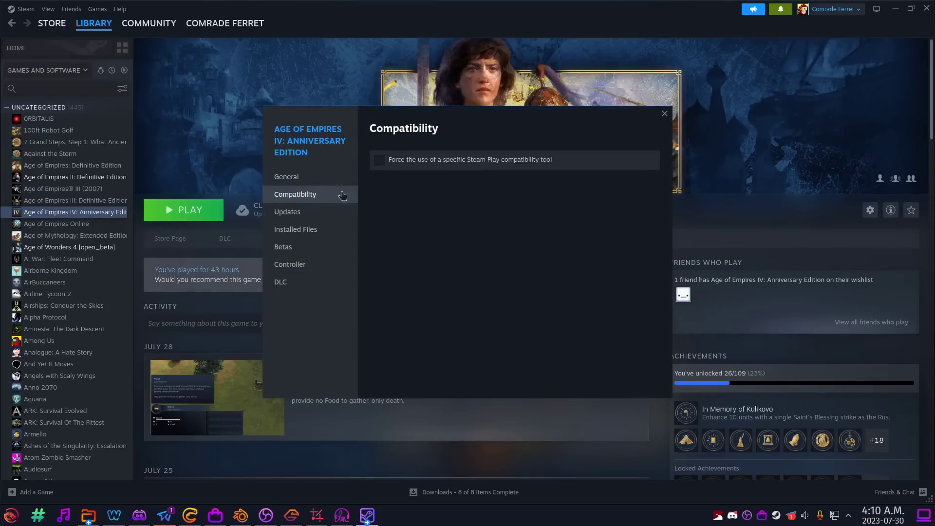
{"action": "left_click", "coordinate": [378, 160]}
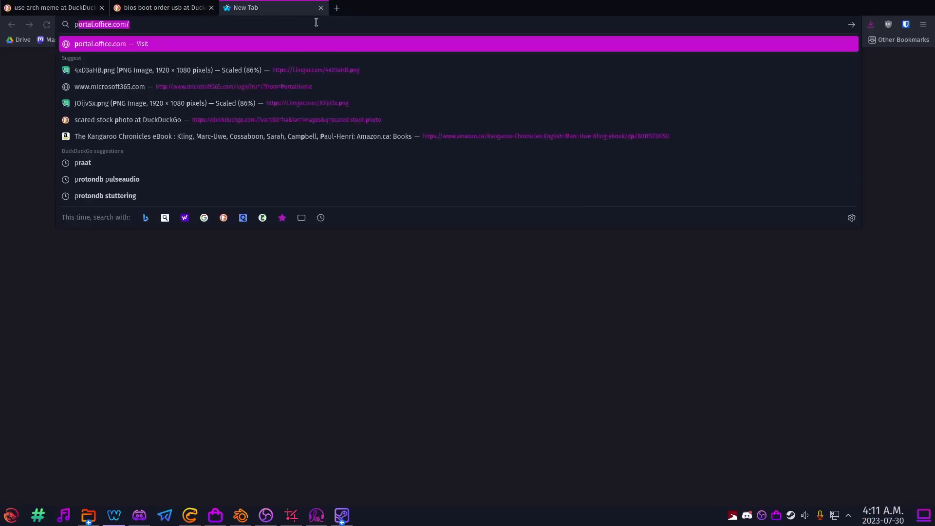
Search 'protondb age of empires 4', scroll through the ProtonDB reports, then expand the theme parts list.
{"action": "type", "text": "db age of e"}
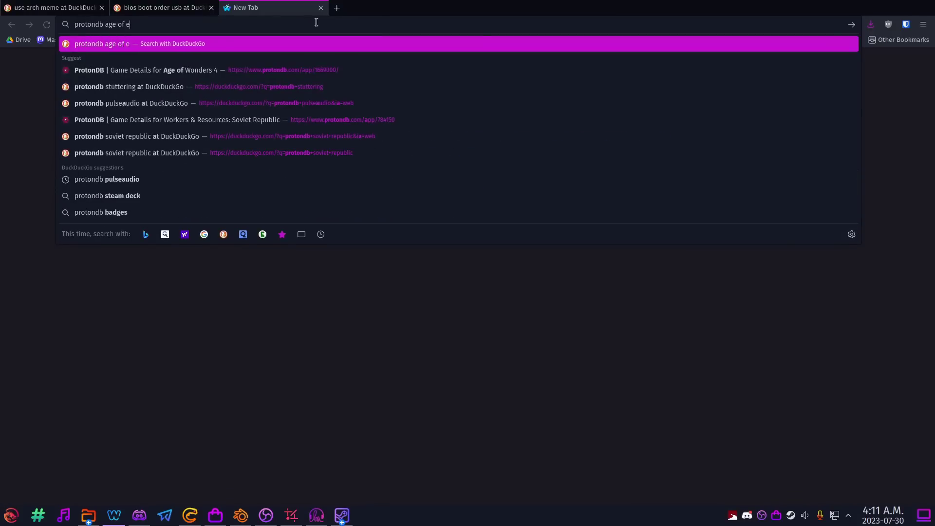
{"action": "type", "text": "mpires 4"}
{"action": "key", "text": "Return"}
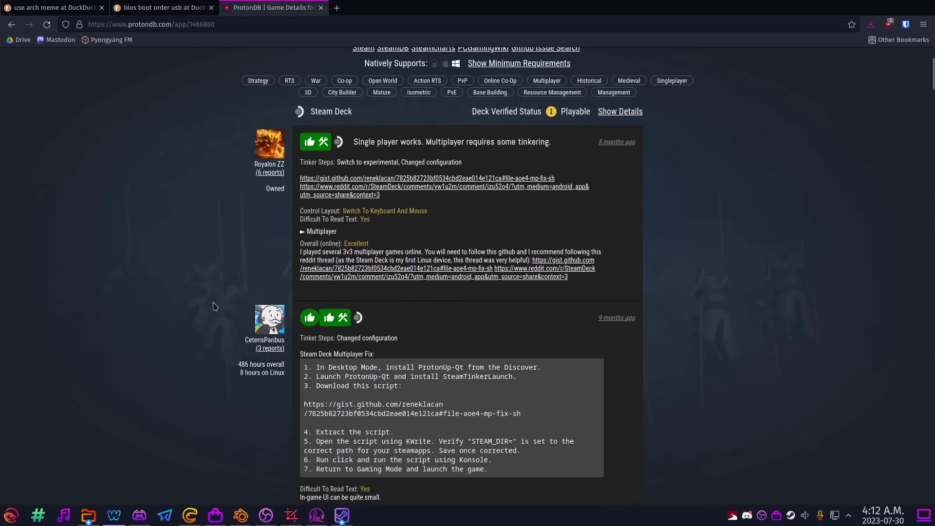
{"action": "scroll", "coordinate": [213, 306], "scroll_direction": "down", "scroll_amount": 4}
{"action": "scroll", "coordinate": [213, 306], "scroll_direction": "down", "scroll_amount": 3}
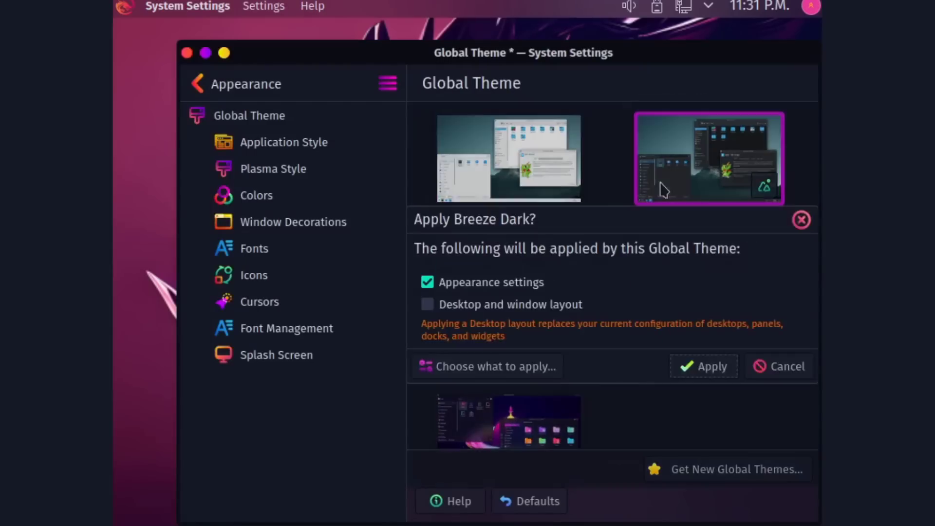
{"action": "left_click", "coordinate": [496, 366]}
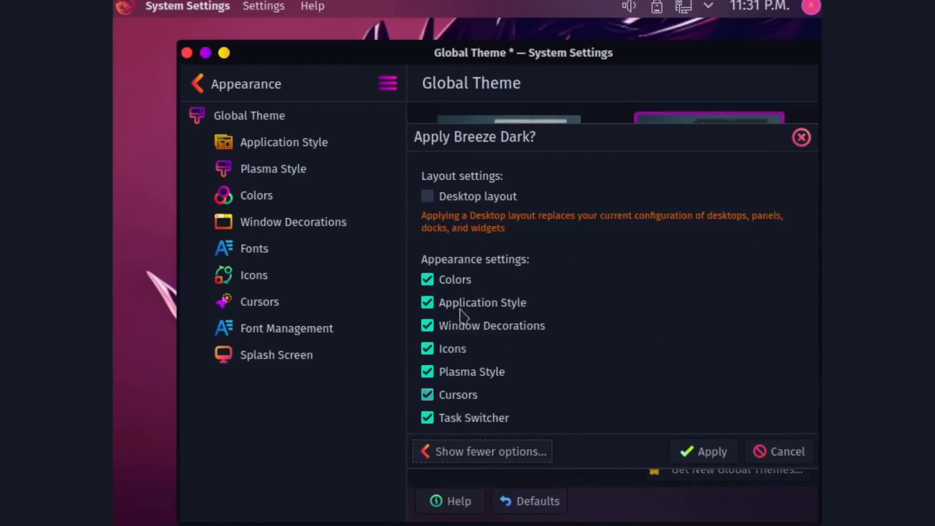
Apply the Dr460nized global theme with its cursors excluded.
{"action": "left_click", "coordinate": [703, 451]}
{"action": "left_click_drag", "start_coordinate": [536, 73], "coordinate": [580, 45]}
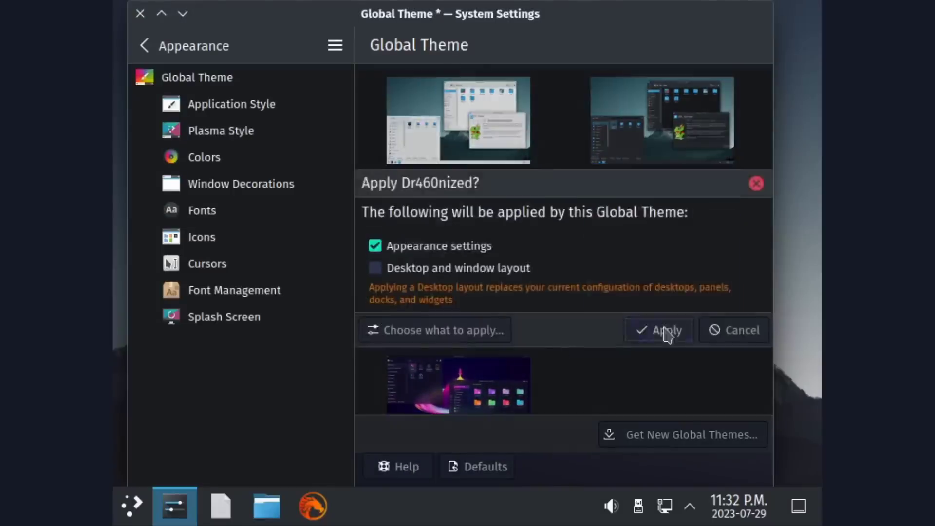
{"action": "left_click", "coordinate": [418, 330]}
{"action": "left_click", "coordinate": [417, 359]}
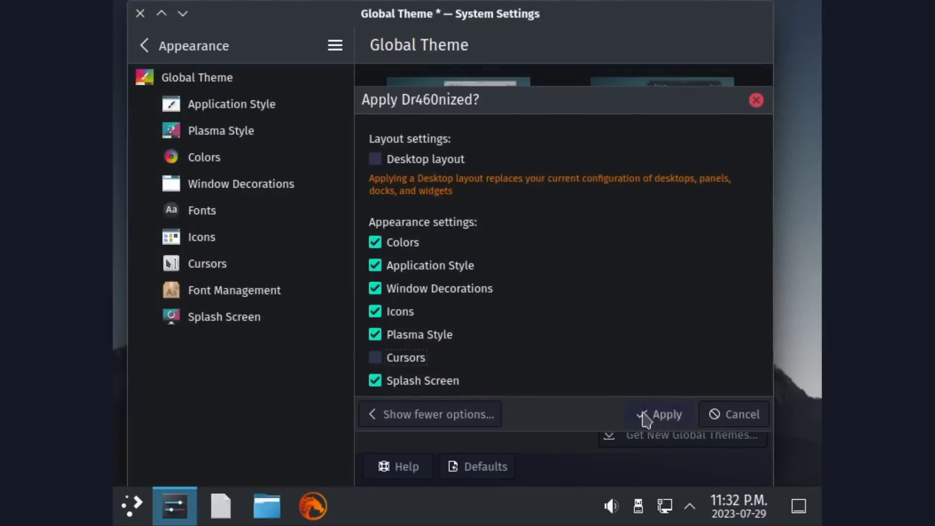
{"action": "left_click", "coordinate": [644, 412]}
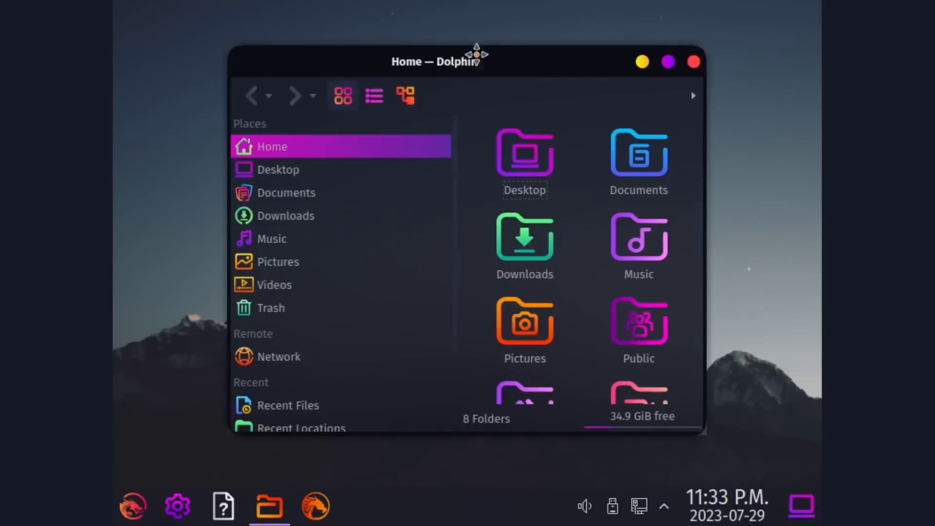
Inspect Dolphin's Pictures place entry and the Window Decorations settings, closing them unchanged.
{"action": "left_click_drag", "start_coordinate": [473, 48], "coordinate": [528, 16]}
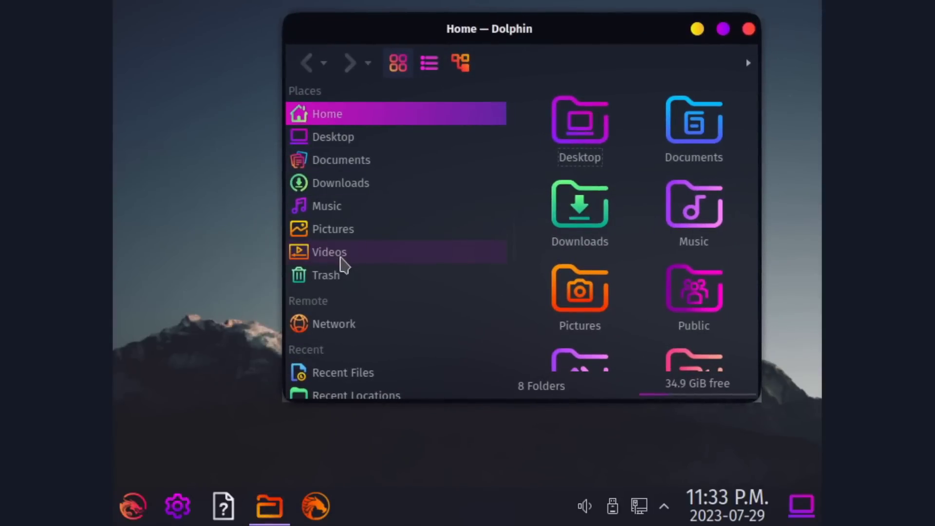
{"action": "right_click", "coordinate": [329, 229]}
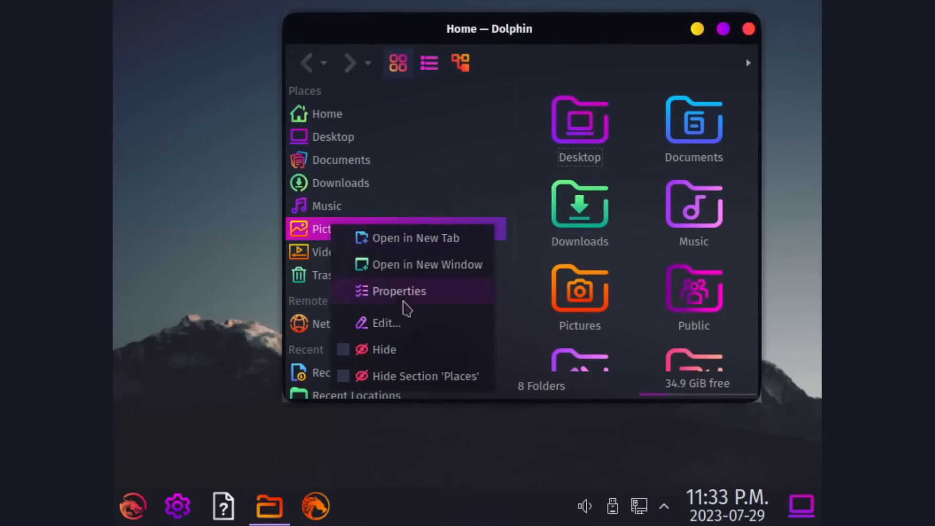
{"action": "left_click", "coordinate": [384, 323]}
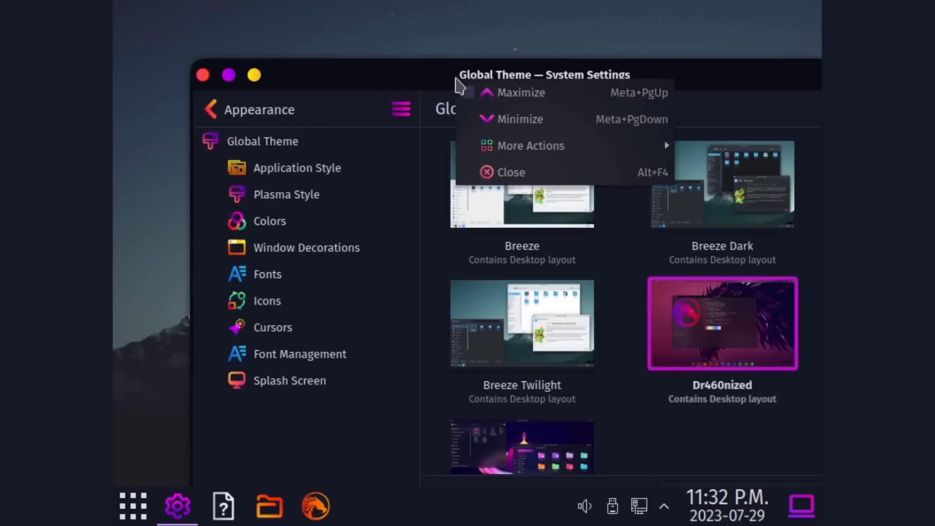
{"action": "mouse_move", "coordinate": [522, 146]}
{"action": "left_click", "coordinate": [312, 421]}
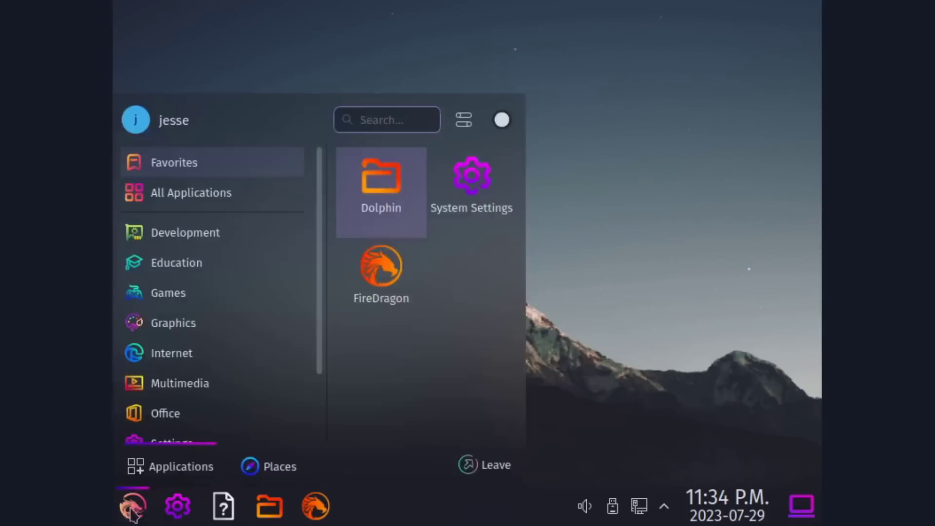
{"action": "left_click", "coordinate": [153, 496]}
Start Lutris via 'lutr' and lower the tank's shot power in Scorched Earth.
{"action": "left_click", "coordinate": [132, 520]}
{"action": "type", "text": "lutr"}
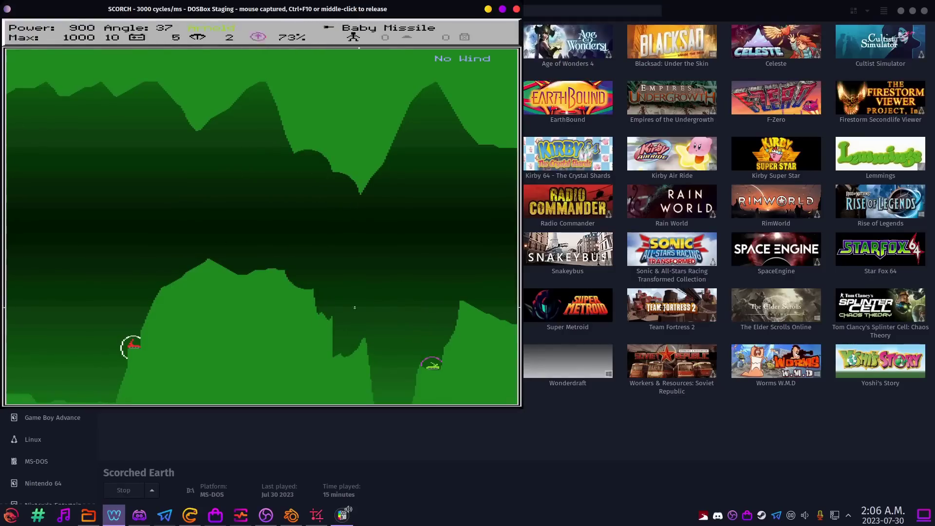
{"action": "key", "text": "Down"}
{"action": "key", "text": "Down"}
{"action": "key", "text": "Down"}
{"action": "key", "text": "Down"}
{"action": "key", "text": "Down"}
{"action": "key", "text": "Down"}
{"action": "key", "text": "Down"}
{"action": "key", "text": "Down"}
{"action": "key", "text": "Down"}
{"action": "key", "text": "Down"}
{"action": "key", "text": "Down"}
{"action": "key", "text": "Down"}
{"action": "key", "text": "Down"}
{"action": "key", "text": "Down"}
{"action": "key", "text": "Down"}
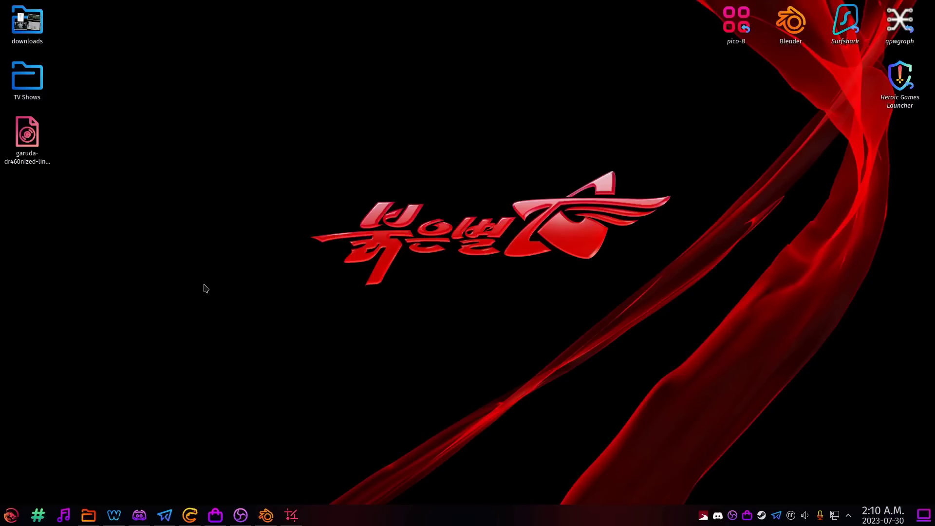
Browse the launcher's Education applications, then close it back to the desktop.
{"action": "left_click", "coordinate": [3, 519]}
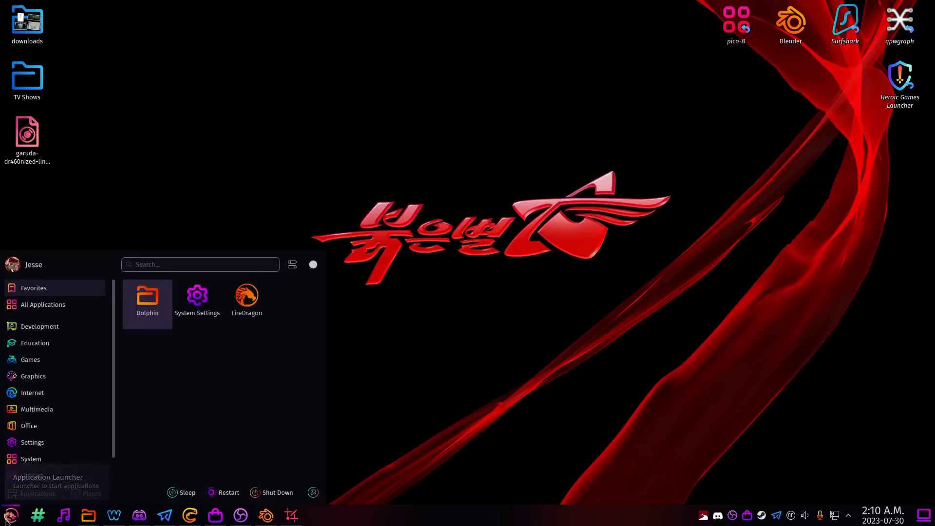
{"action": "left_click", "coordinate": [98, 347]}
{"action": "left_click", "coordinate": [193, 203]}
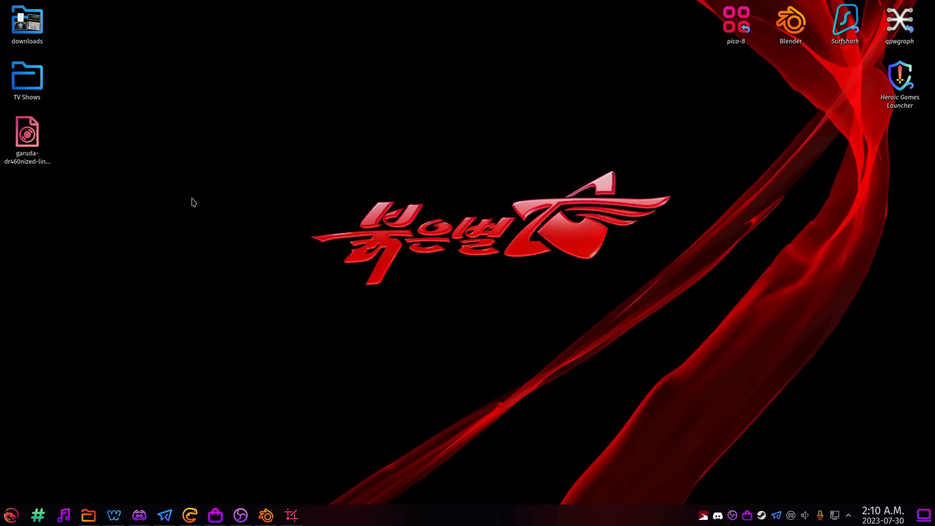